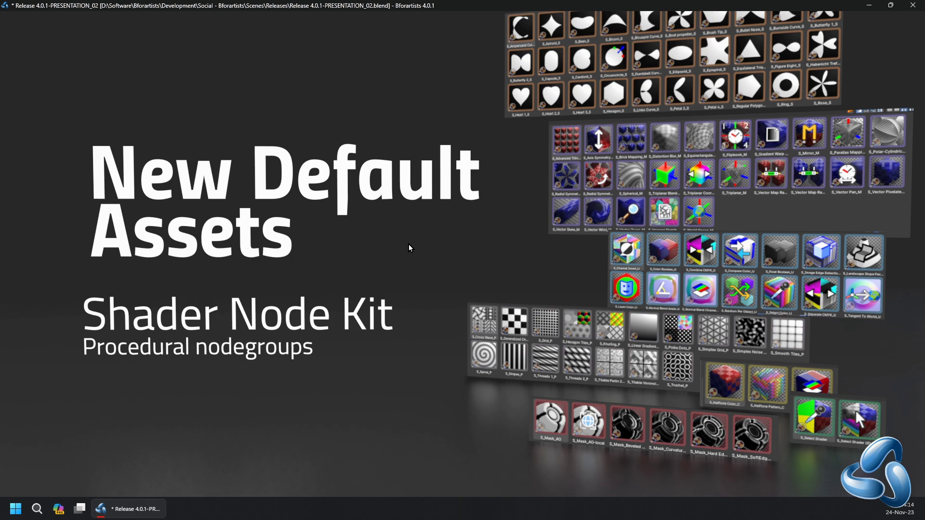
- Show the full interface, switch to the Assets workspace, and maximize the Asset Browser
key("ctrl+alt+space")
left_click(309, 19)
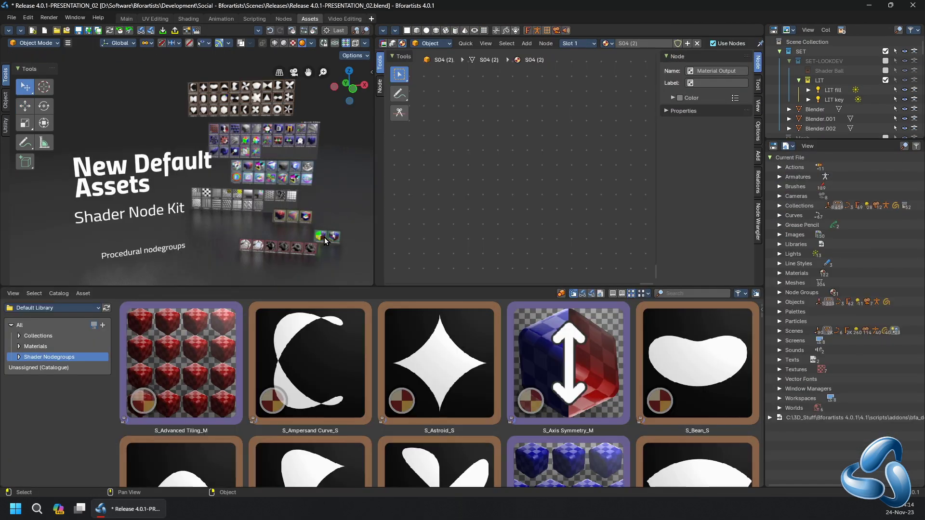
key("ctrl+space")
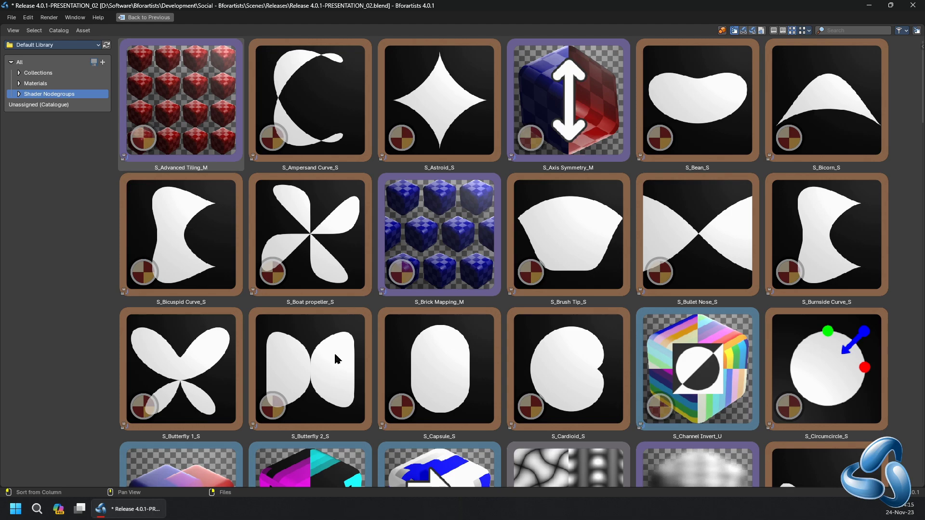
scroll(392, 196, "down", 3)
scroll(392, 195, "down", 3)
scroll(392, 196, "down", 3)
scroll(392, 195, "down", 4)
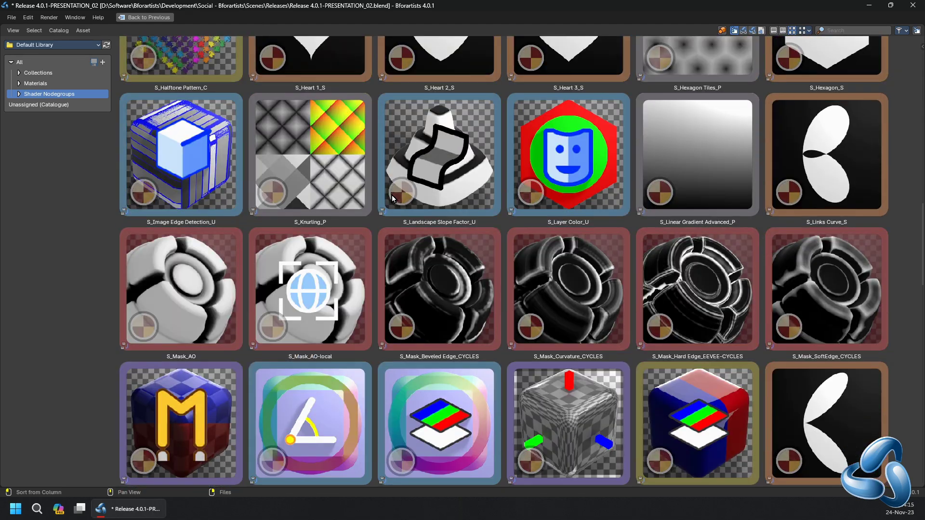
scroll(392, 195, "down", 3)
scroll(392, 195, "down", 3)
scroll(393, 195, "down", 2)
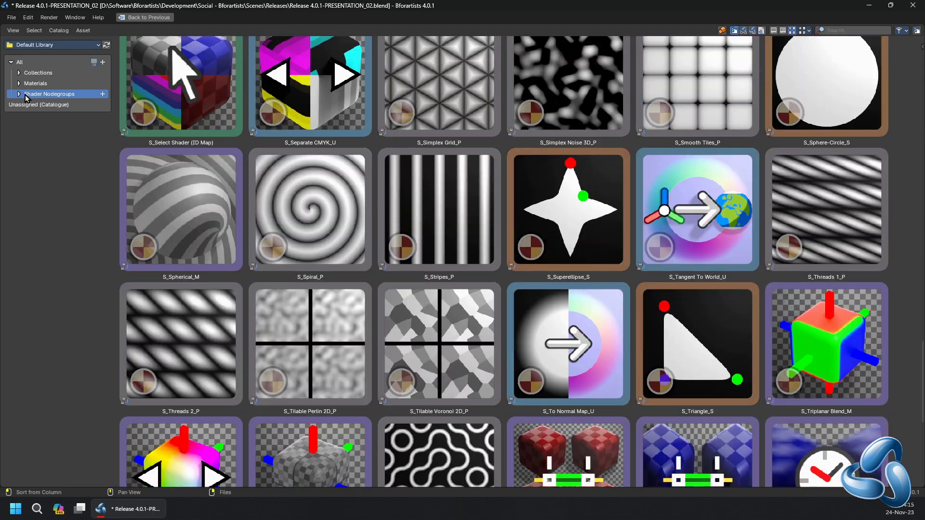
- Browse the Color, Mapping, Masks, Patterns, Shader, Shapes and Utility nodegroup catalogs, then restore the browser
left_click(19, 94)
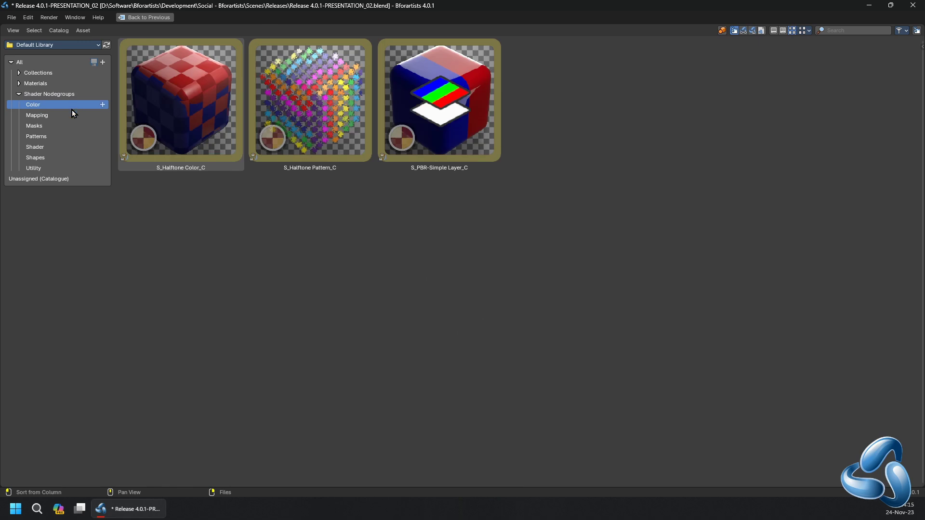
left_click(37, 116)
scroll(391, 195, "down", 3)
scroll(434, 181, "down", 3)
scroll(458, 169, "up", 3)
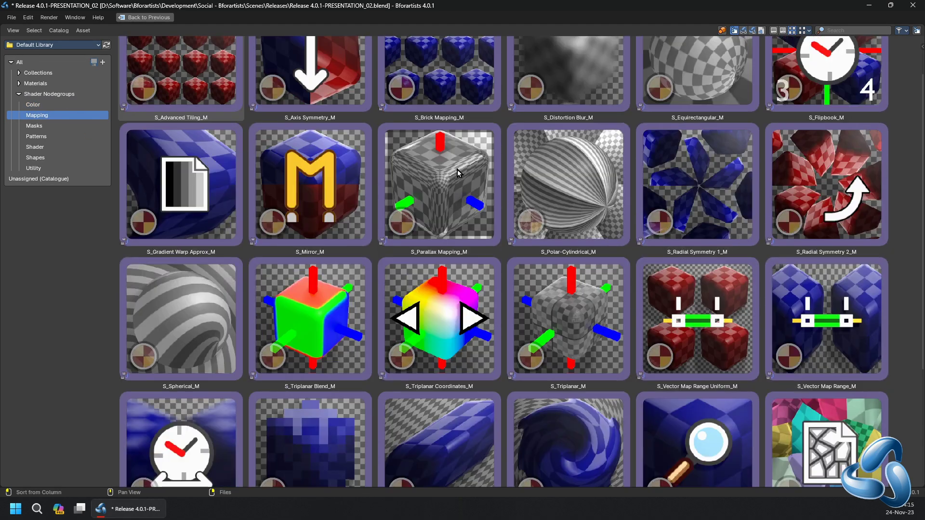
scroll(458, 170, "up", 3)
left_click(34, 125)
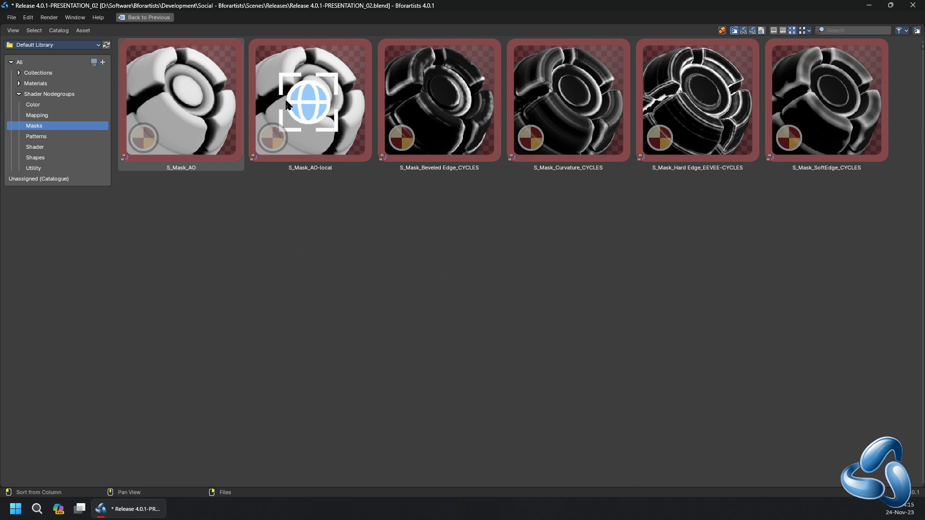
left_click(36, 135)
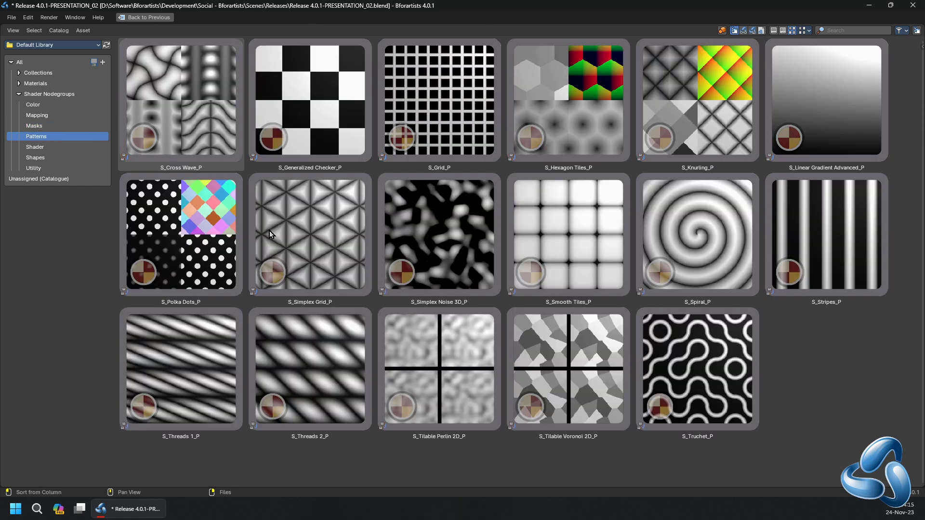
left_click(43, 148)
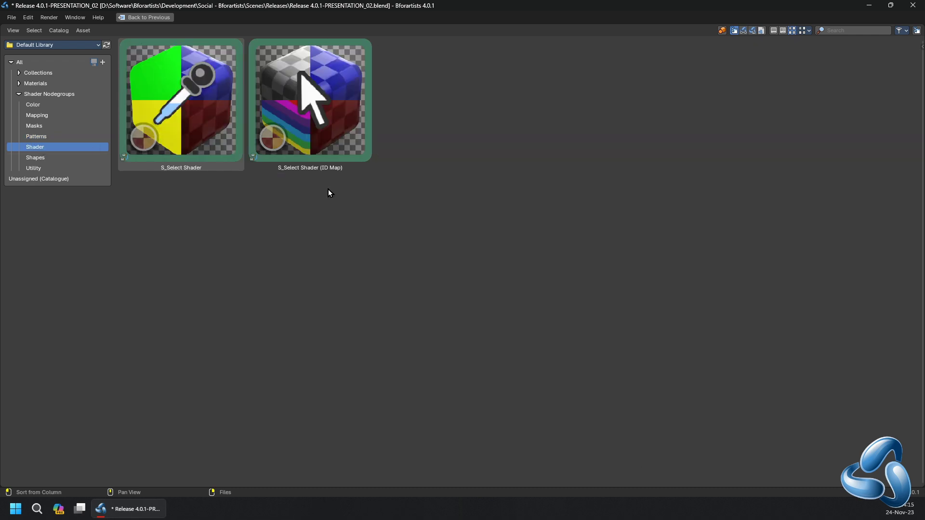
left_click(55, 157)
scroll(529, 245, "down", 2)
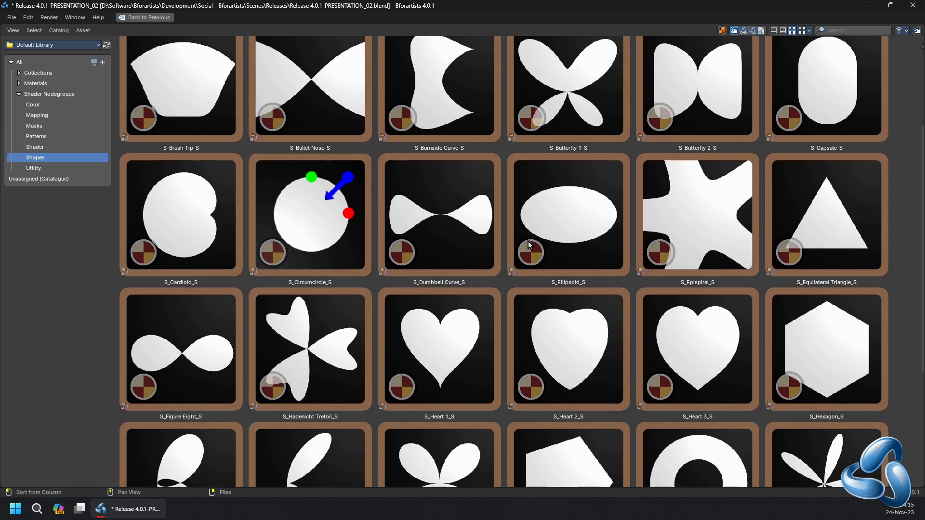
scroll(529, 245, "down", 2)
scroll(528, 244, "up", 2)
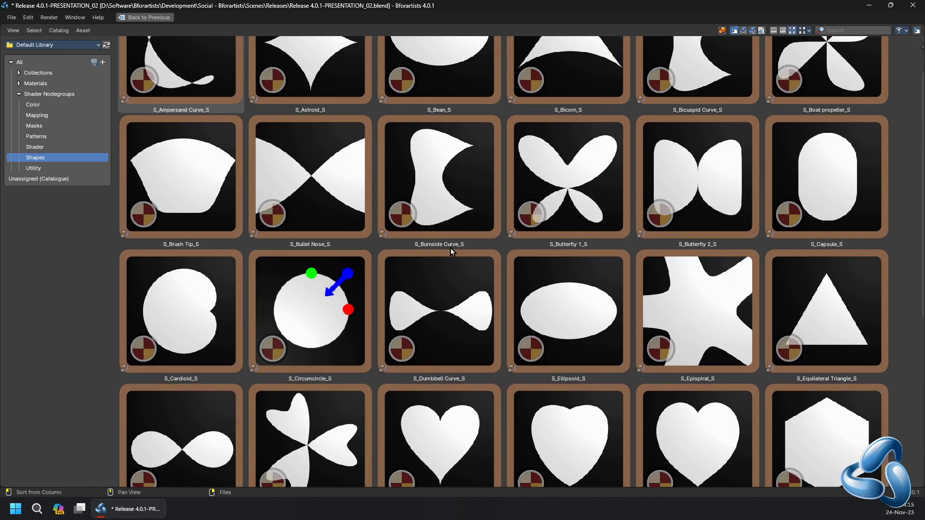
scroll(448, 249, "up", 2)
left_click(56, 170)
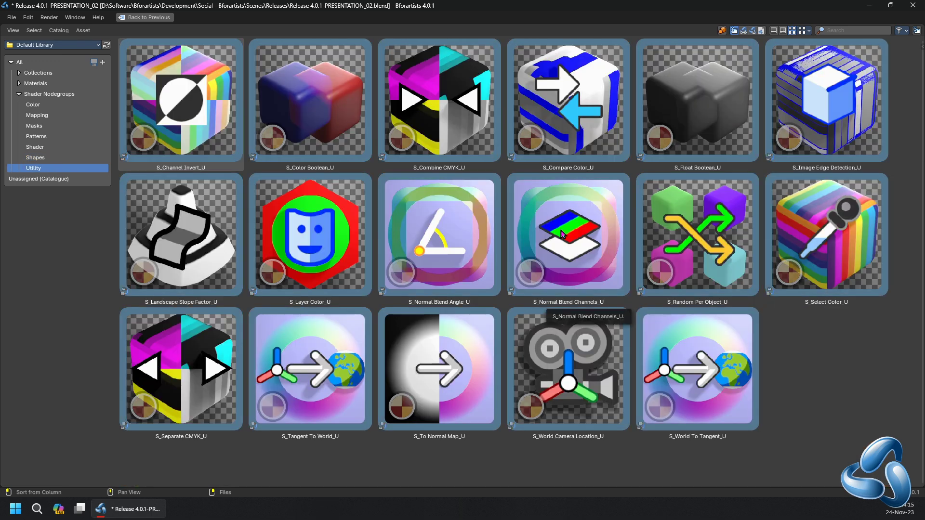
key("ctrl+space")
- Return to the Main workspace, reset to camera view, and advance fullscreen to Node Editors Improvements
left_click(126, 18)
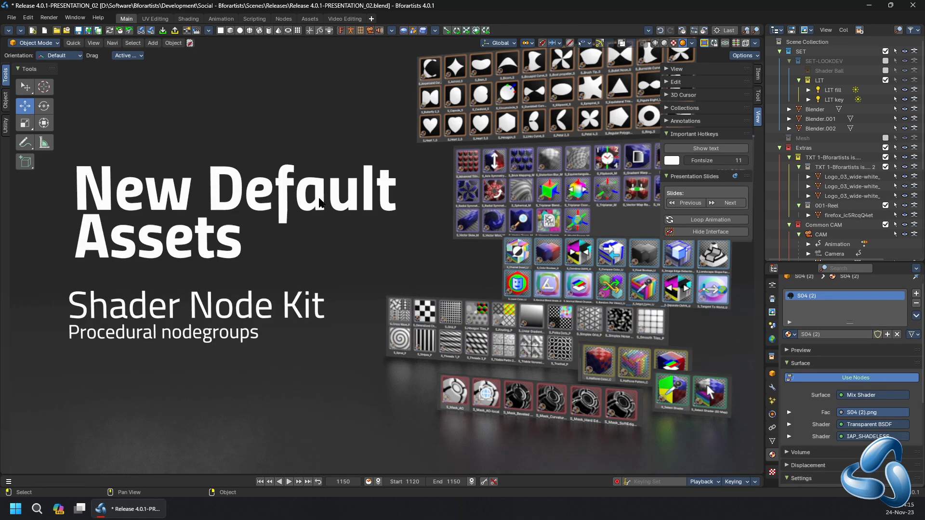
key("ctrl+alt+space")
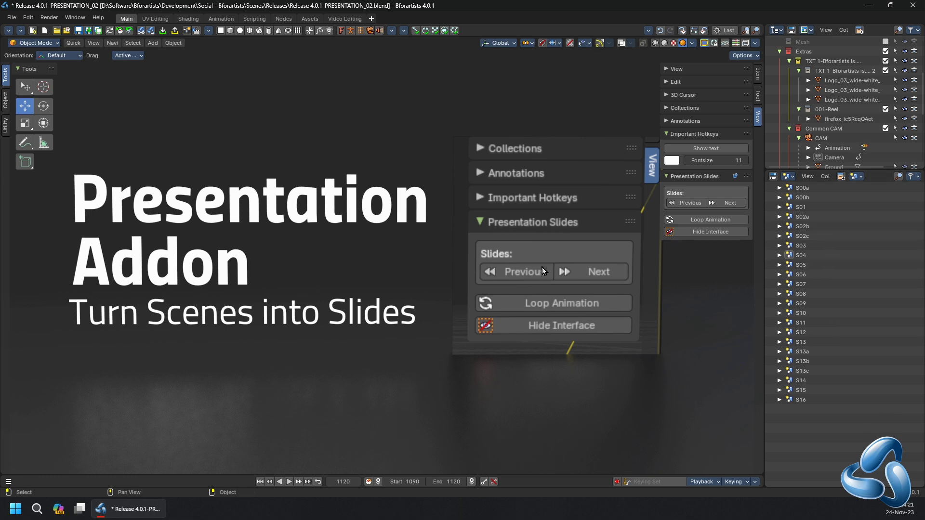
middle_click_drag(542, 260, 512, 268)
key("KP_0")
key("ctrl+alt+space")
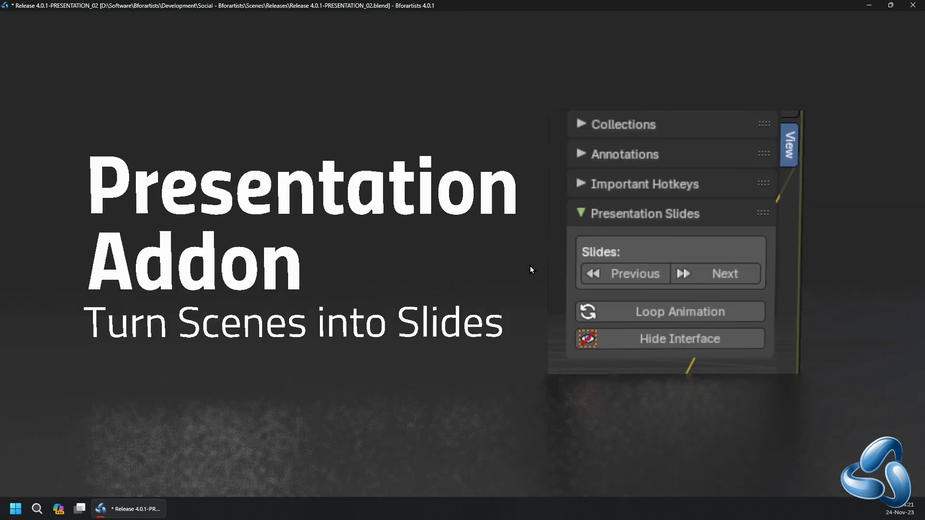
key("Right")
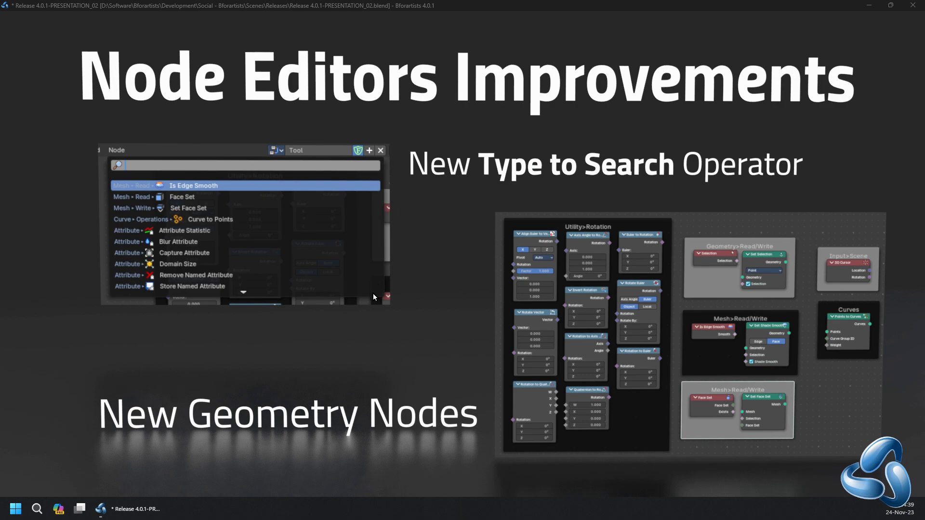
- Show the full interface in the Nodes workspace and open, then cancel, the Add node list
key("ctrl+alt+space")
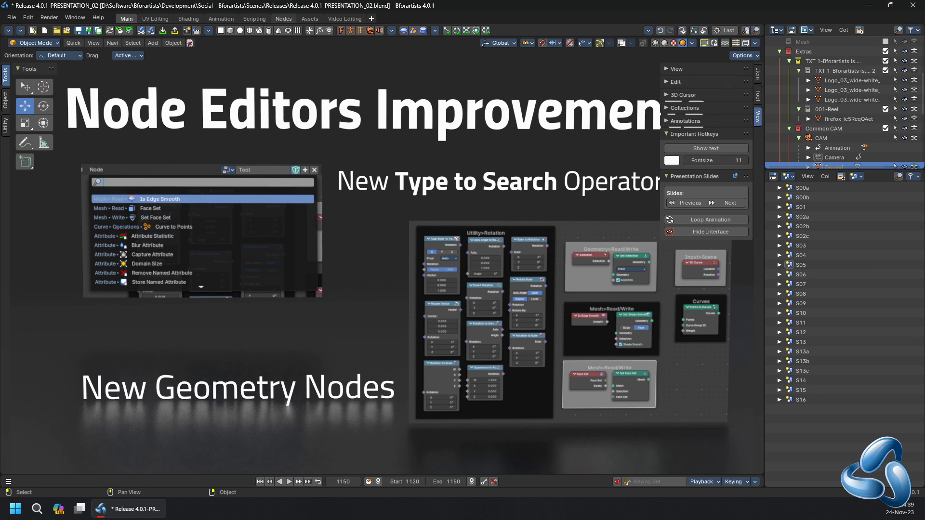
left_click(284, 19)
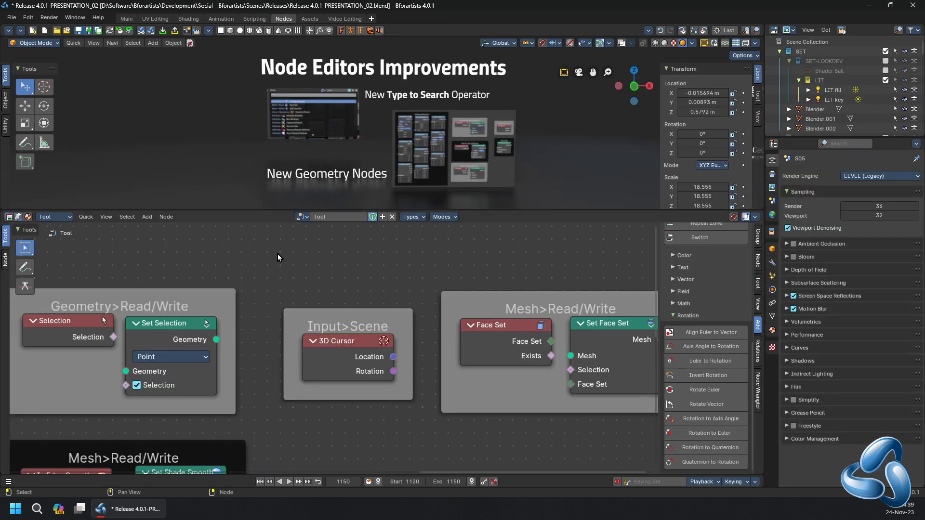
left_click(147, 217)
mouse_move(164, 261)
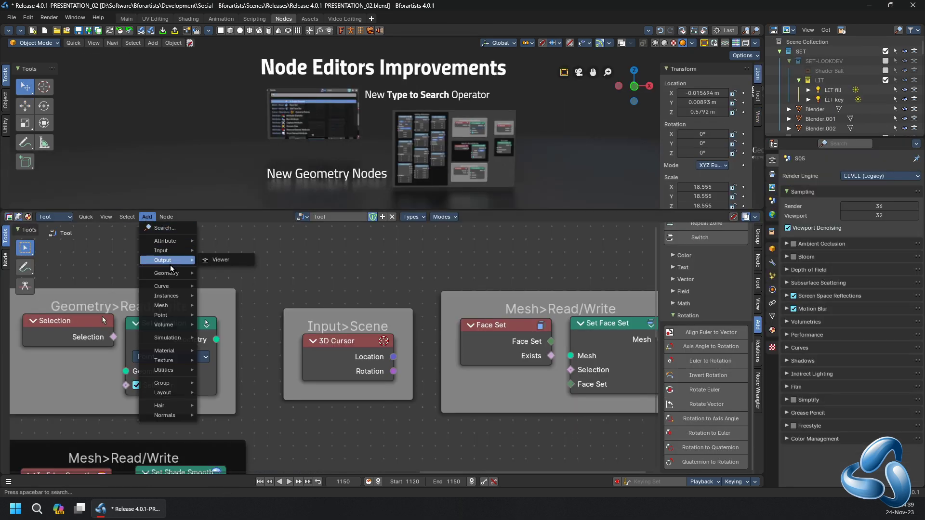
type("feas")
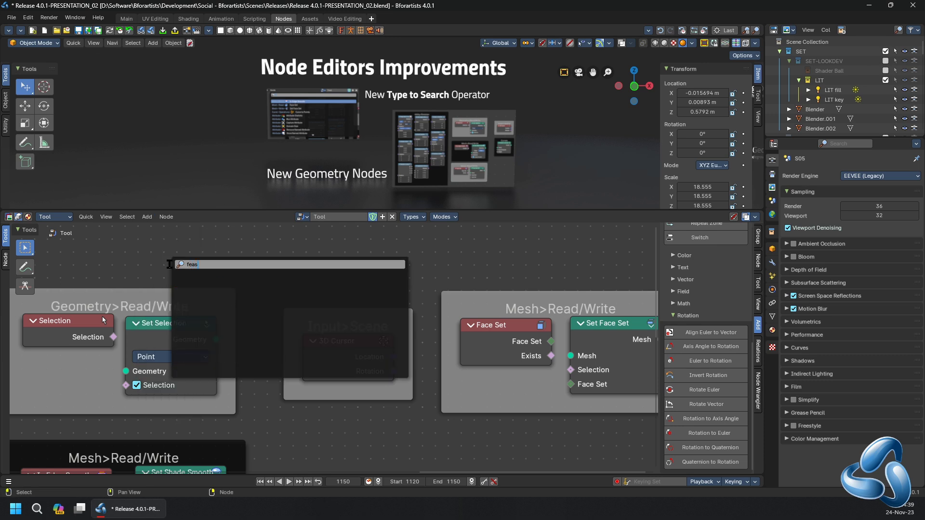
key("Escape")
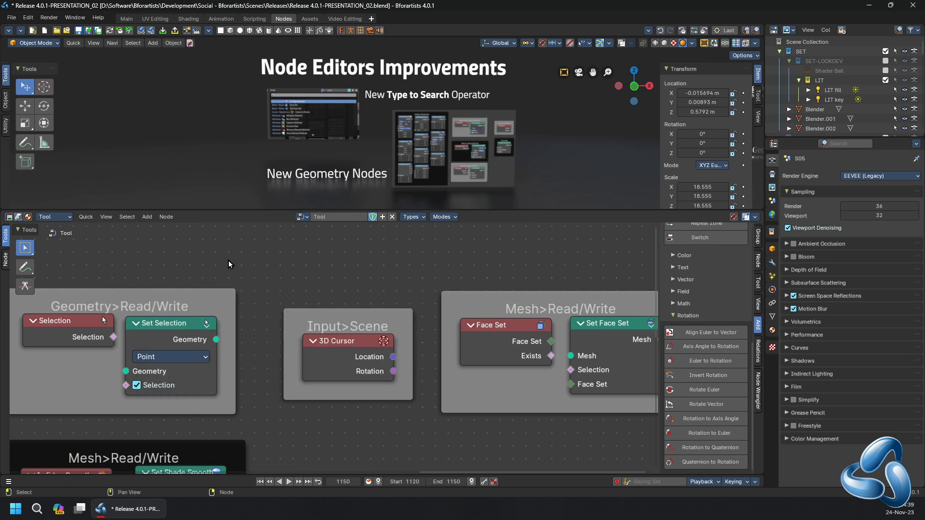
- Demonstrate the type-to-search node popup from the context menu and Shift+A, cancelling each time
right_click(258, 244)
mouse_move(224, 244)
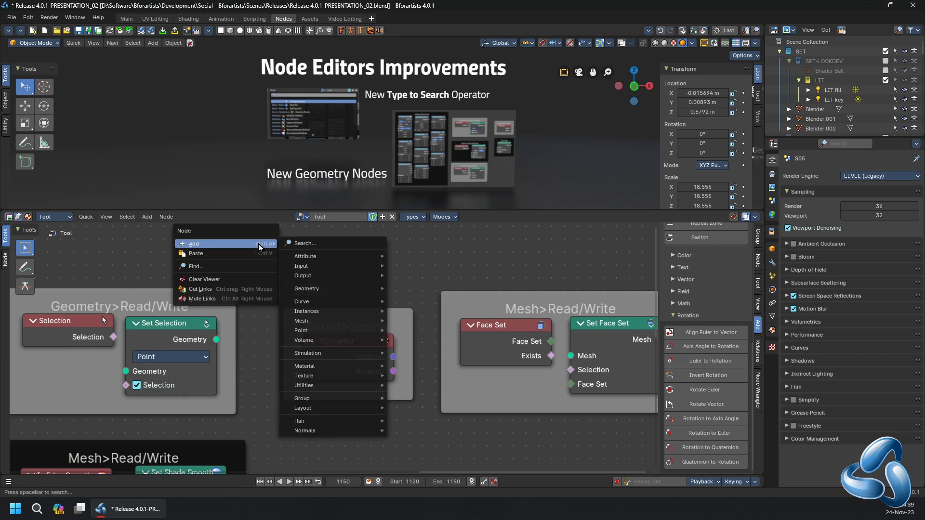
left_click(318, 247)
key("Escape")
key("shift+a")
left_click(260, 285)
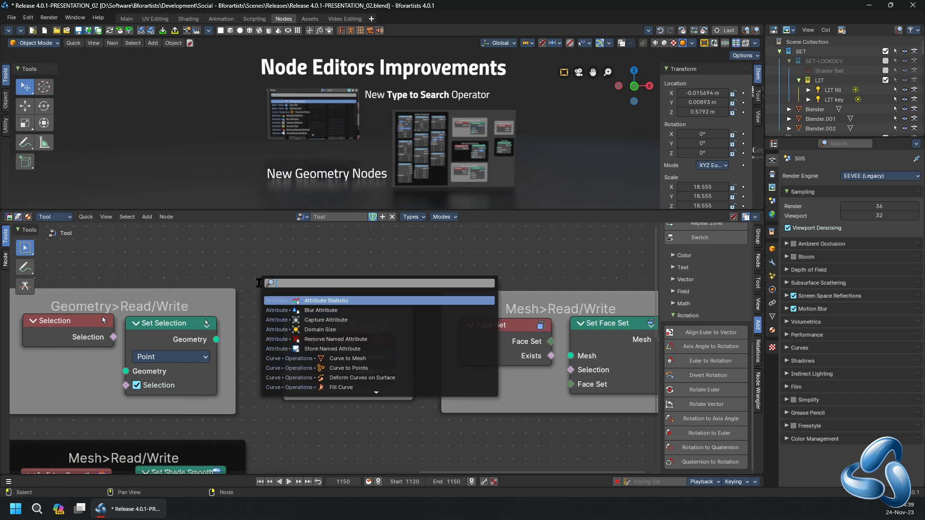
key("Escape")
- Pan through the Utility>Rotation, Mesh>Read/Write and Curves frames to the Points to Curves node
middle_click_drag(137, 341, 629, 325)
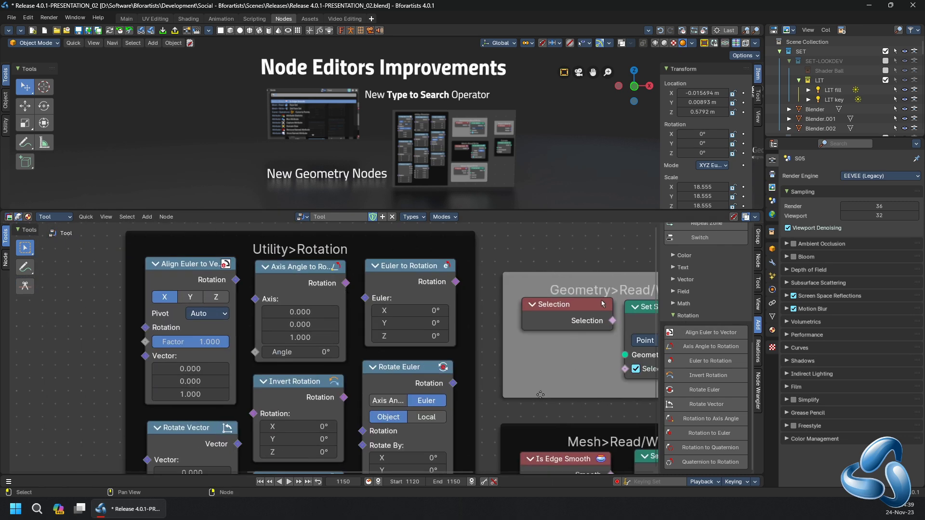
mouse_move(629, 469)
middle_mouse_down()
mouse_move(437, 415)
mouse_move(394, 329)
middle_mouse_up()
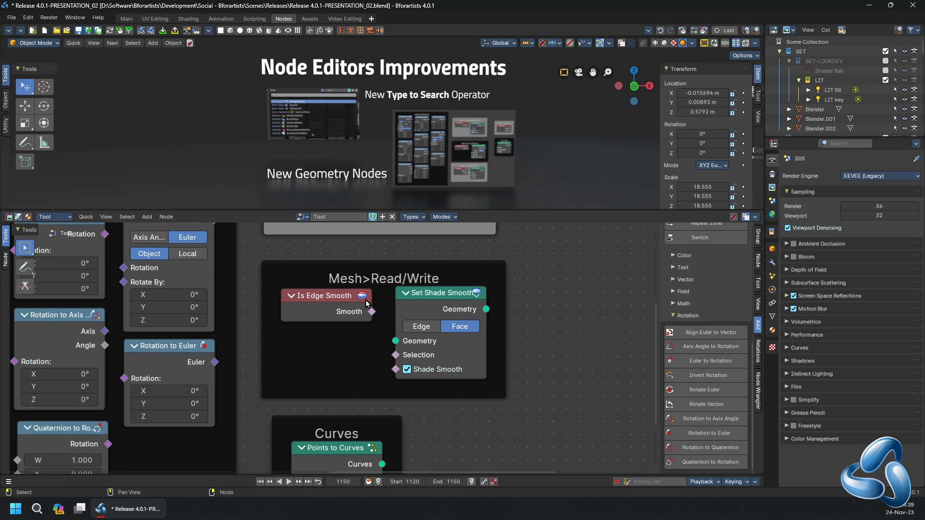
middle_click_drag(415, 330, 421, 280)
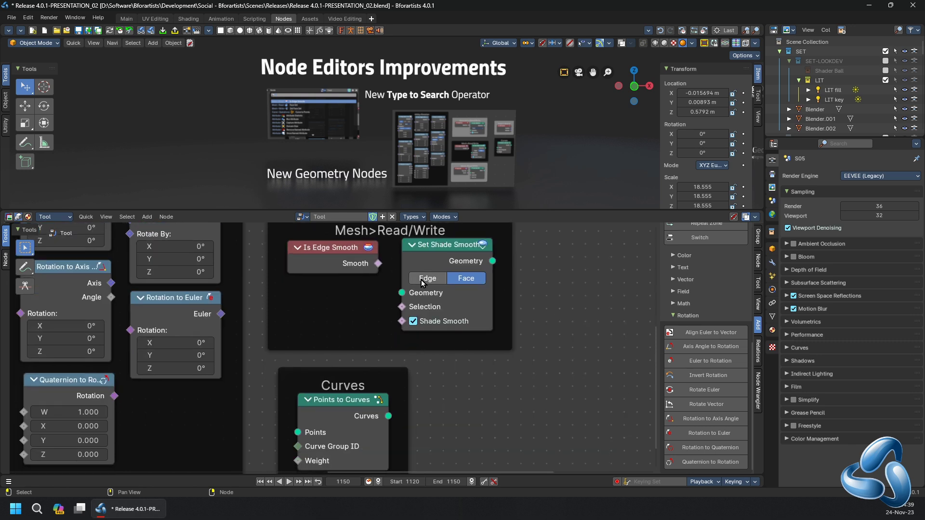
middle_click_drag(402, 433, 428, 386)
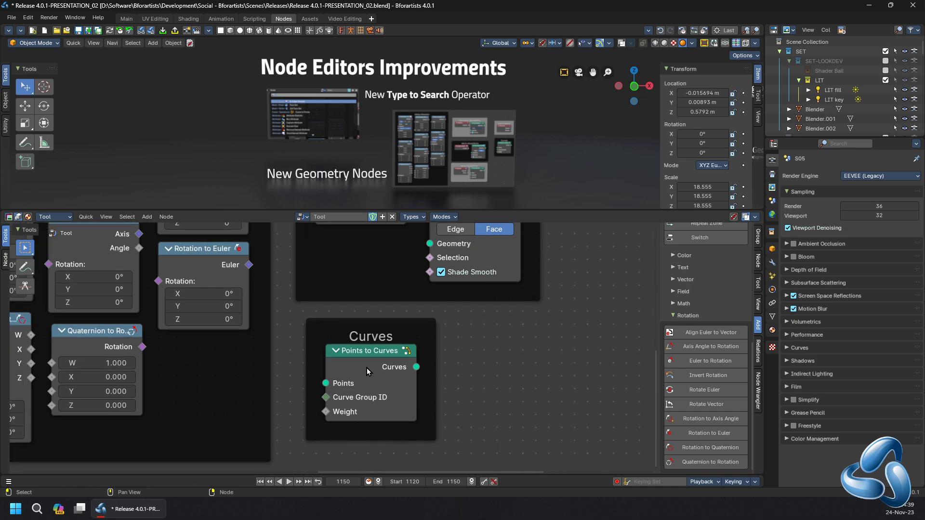
scroll(366, 369, "down", 3)
scroll(346, 418, "down", 3)
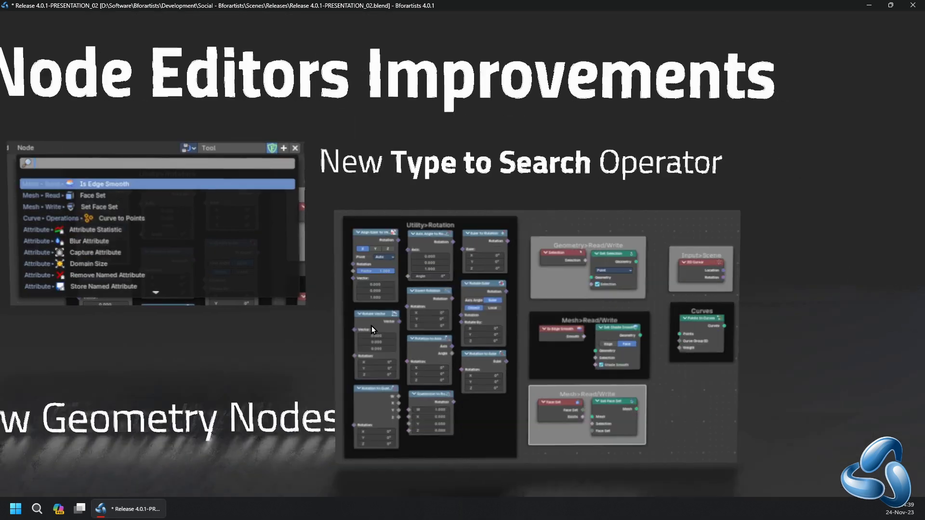
- Advance to the Geometry Nodegroup Tools slide, restore the interface, and show the nodegroup tool categories
key("Right")
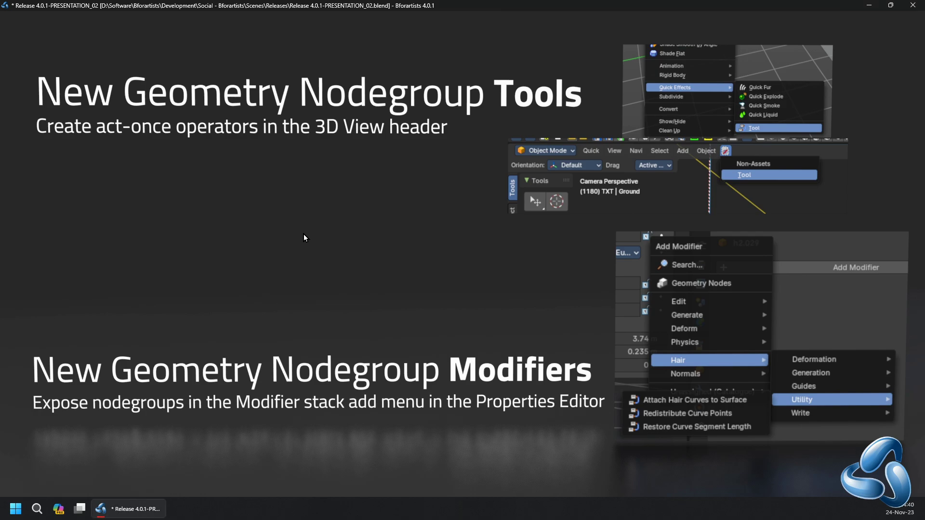
key("ctrl+alt+space")
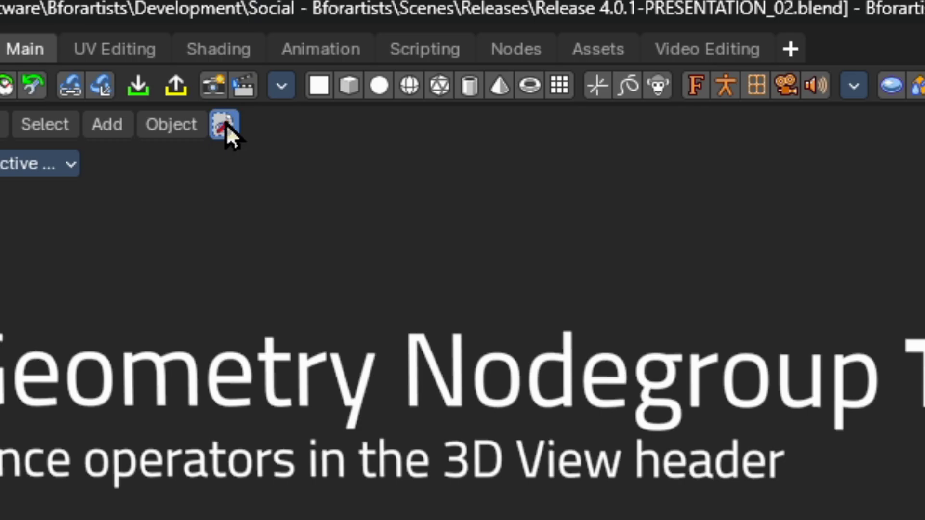
left_click(190, 43)
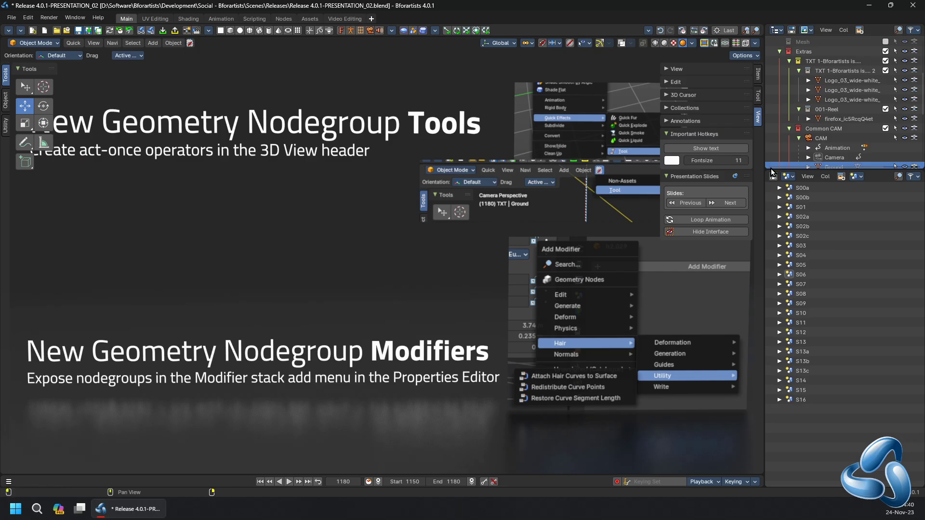
- Open the Modifier properties of S06b (2) and show the Add Modifier list
left_click(774, 175)
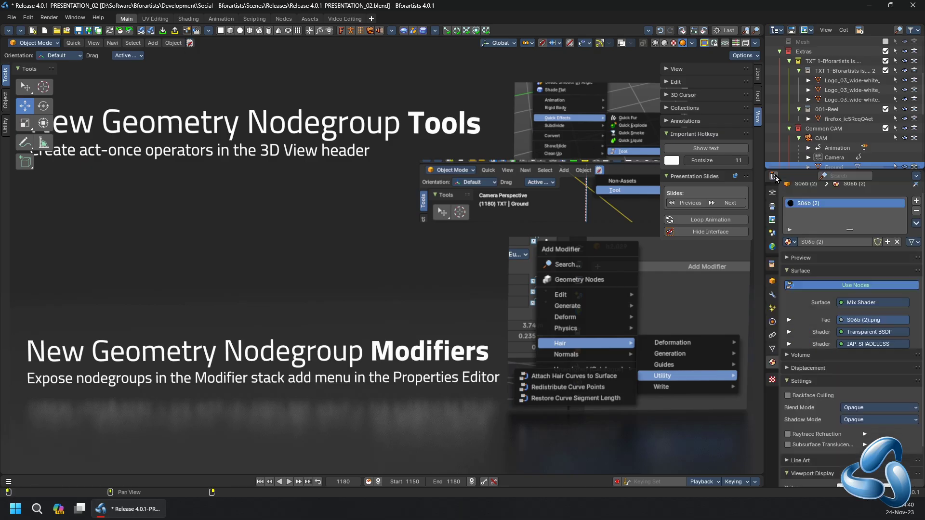
left_click(772, 295)
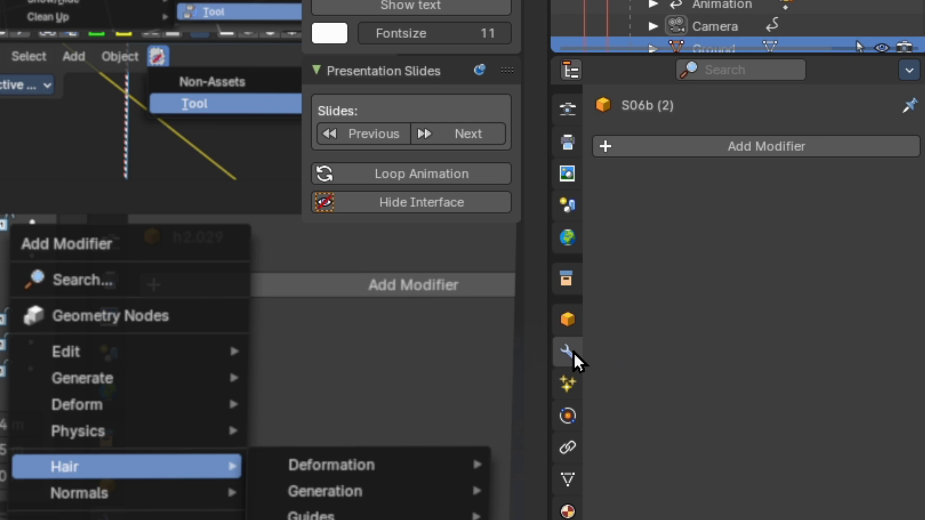
left_click(646, 147)
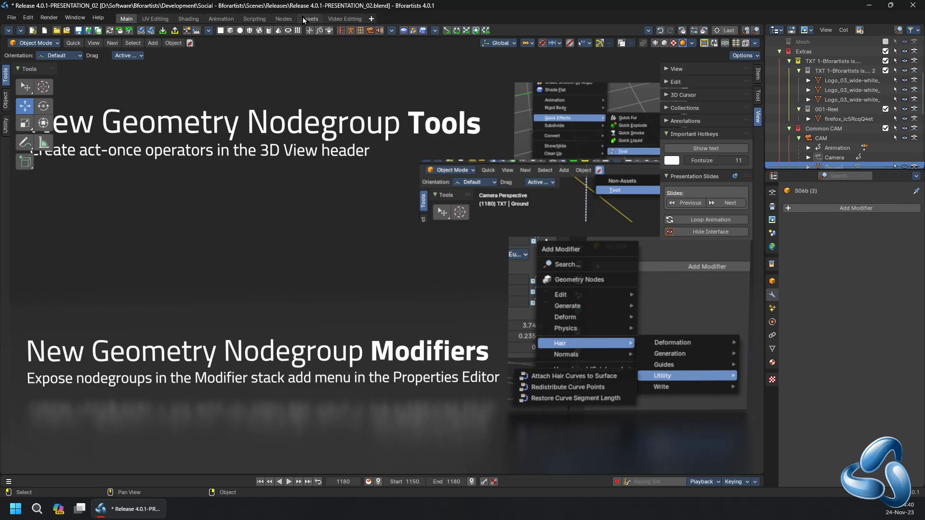
- In the Nodes workspace, reposition the Selection, 3D Cursor, Face Set and Set Face Set nodes
left_click(310, 18)
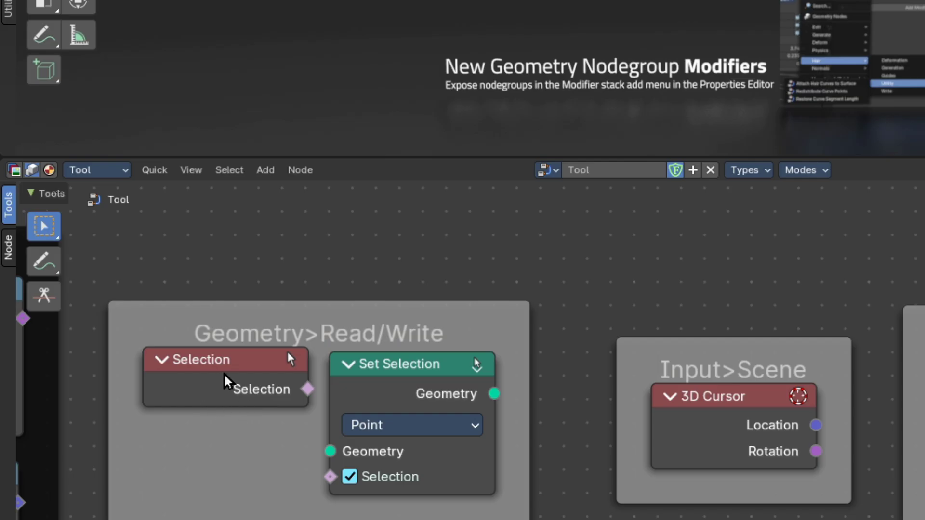
left_click_drag(154, 322, 149, 332)
left_click_drag(284, 375, 262, 355)
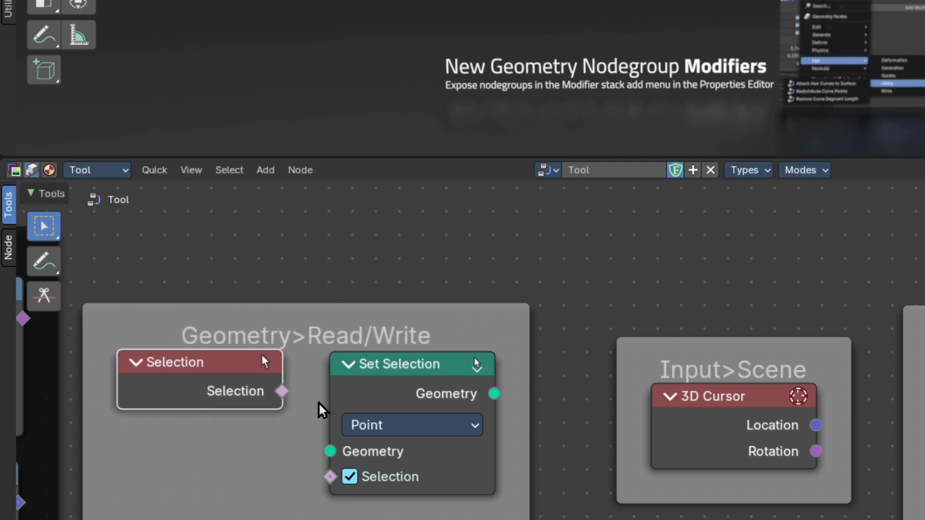
left_click_drag(744, 450, 727, 443)
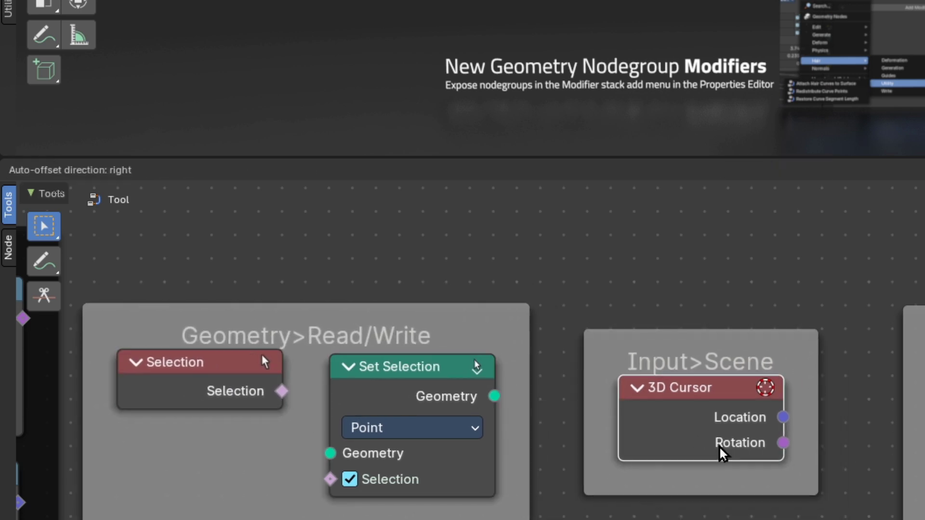
middle_click_drag(727, 442, 506, 405)
left_click_drag(676, 364, 664, 366)
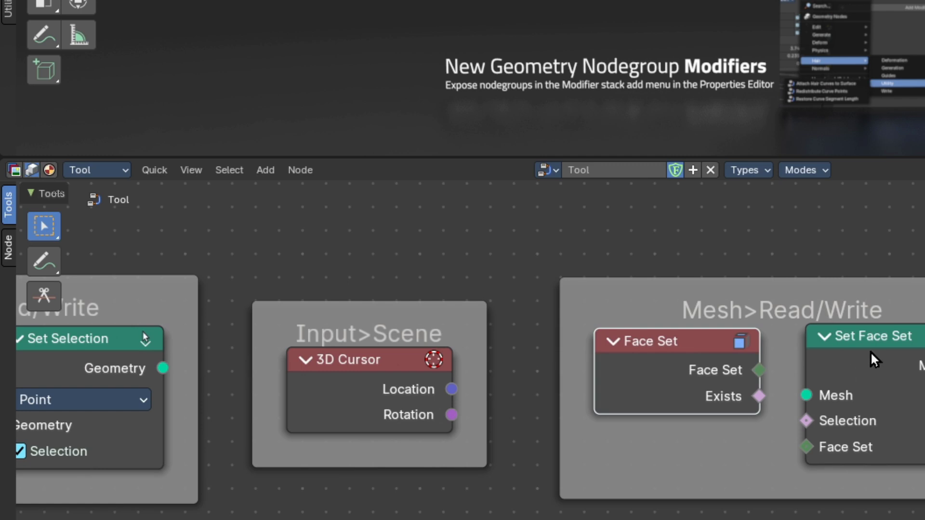
left_click_drag(874, 358, 857, 367)
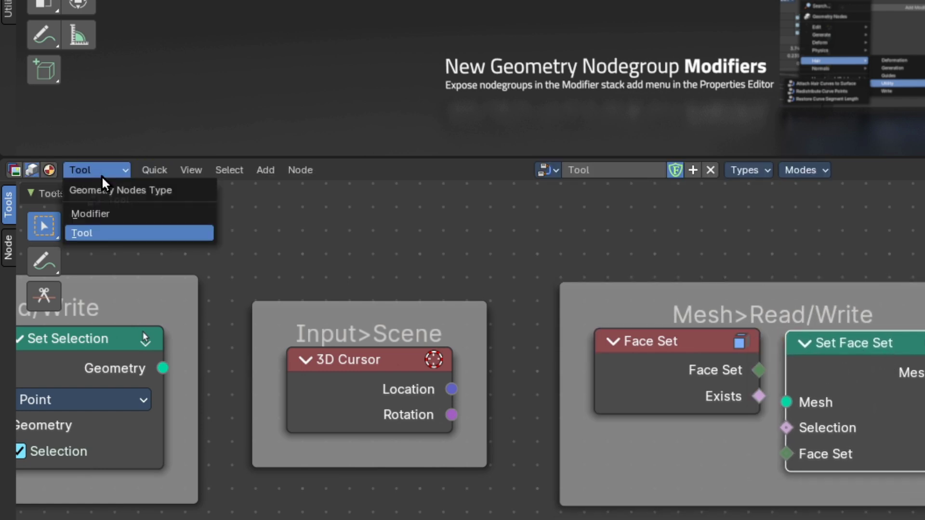
- Set the Geometry Nodes type to Tool and inspect its Modes list without changes
left_click(111, 233)
left_click(805, 169)
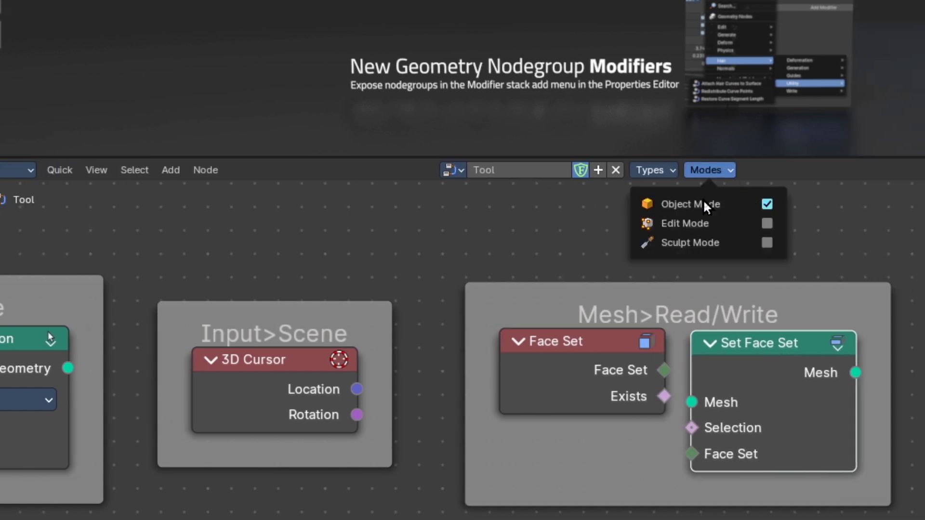
left_click(661, 175)
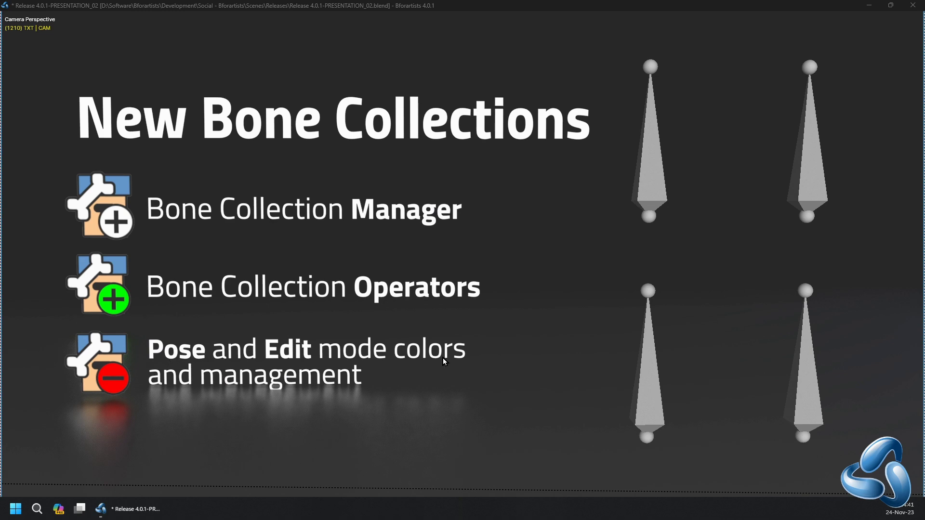
- Select the armature, enter Pose then Edit mode, and select the green and blue bones
left_click(631, 364)
key("ctrl+Tab")
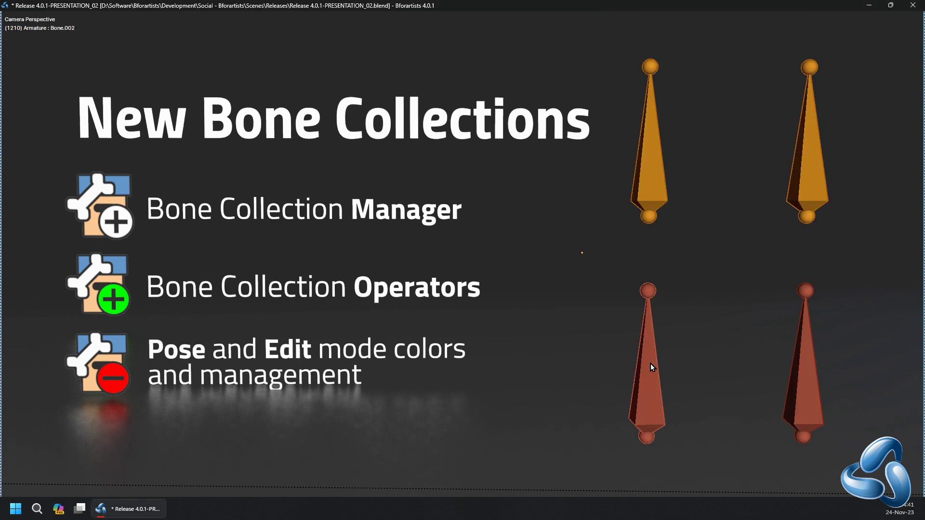
left_click(823, 165)
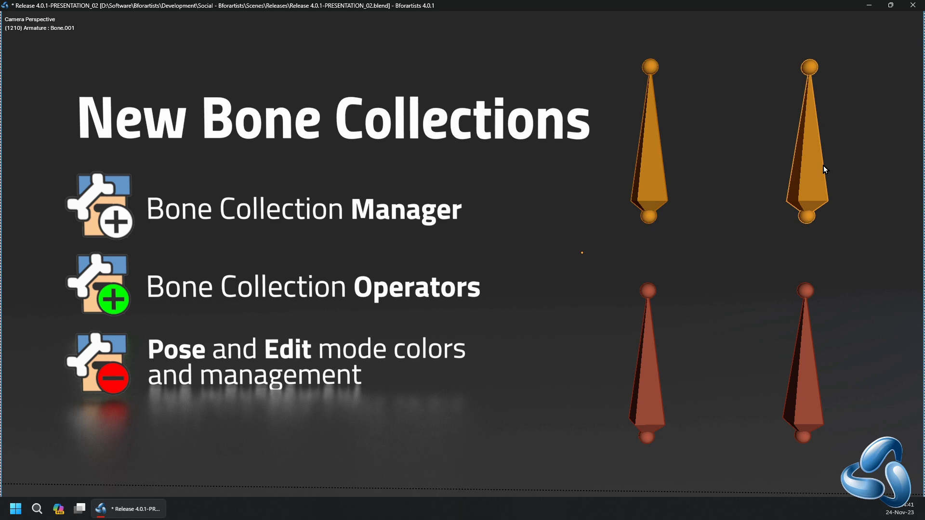
key("Tab")
left_click(643, 188)
left_click(831, 182)
left_click(632, 179)
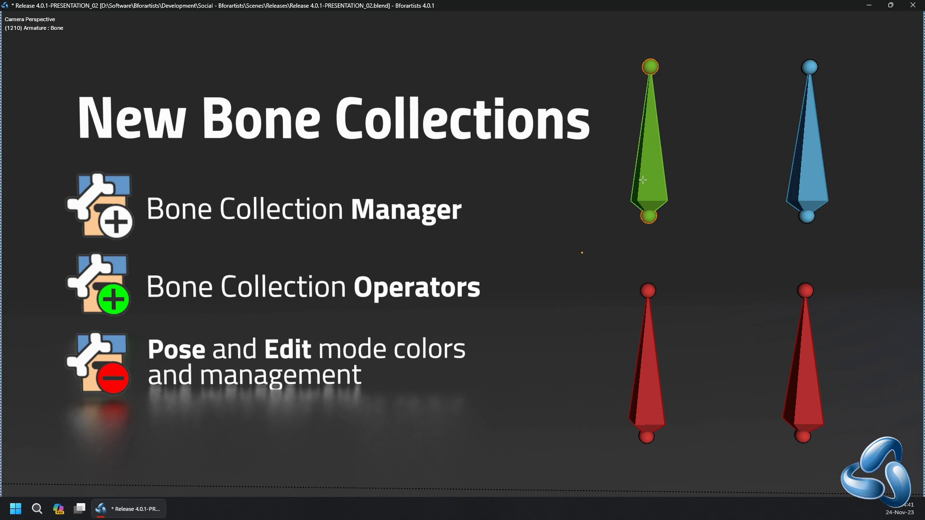
- Restore the interface and enlarge the armature's Bone Collections list
key("ctrl+space")
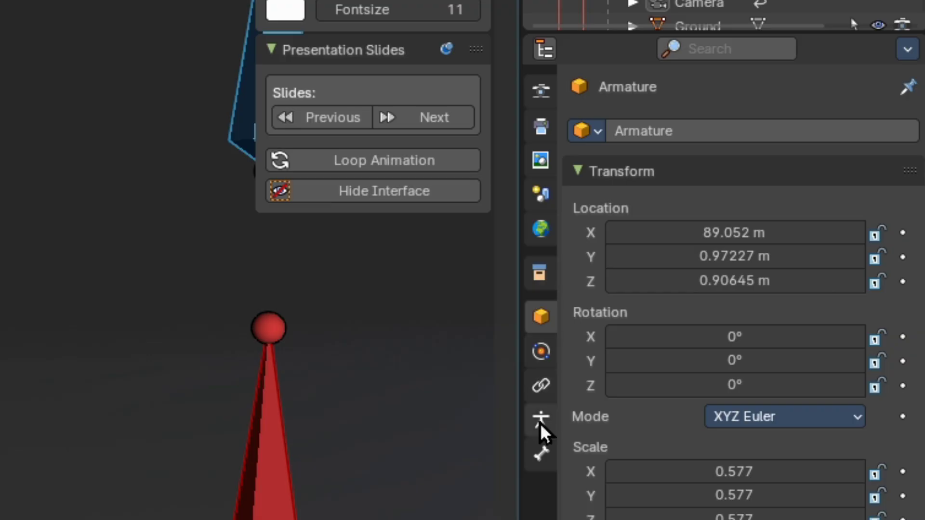
left_click(541, 419)
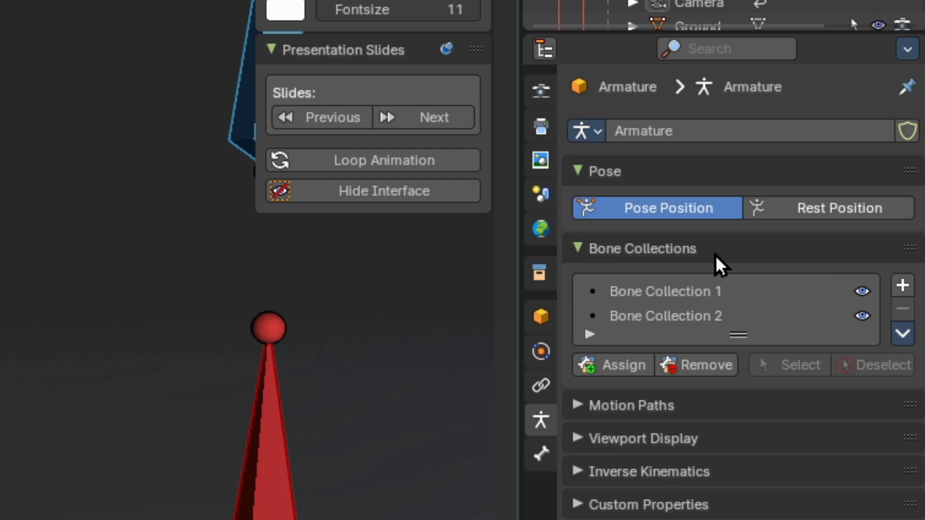
left_click_drag(738, 336, 738, 387)
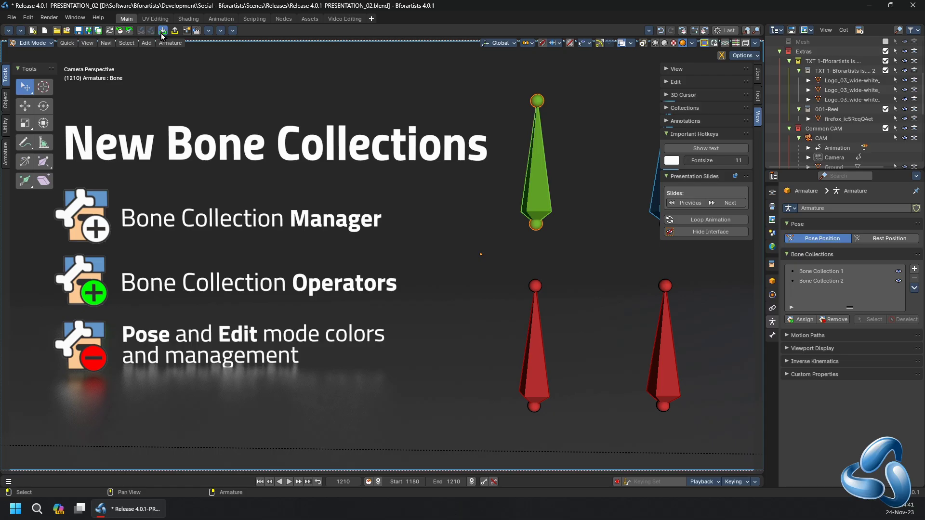
- Move the selected green bone to Bone Collection 1 from the Armature menu
left_click(170, 43)
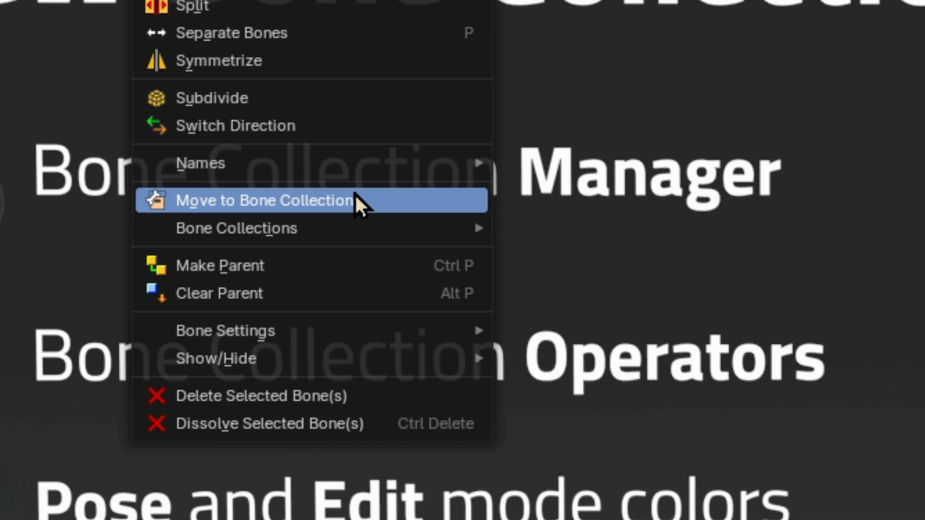
left_click(301, 205)
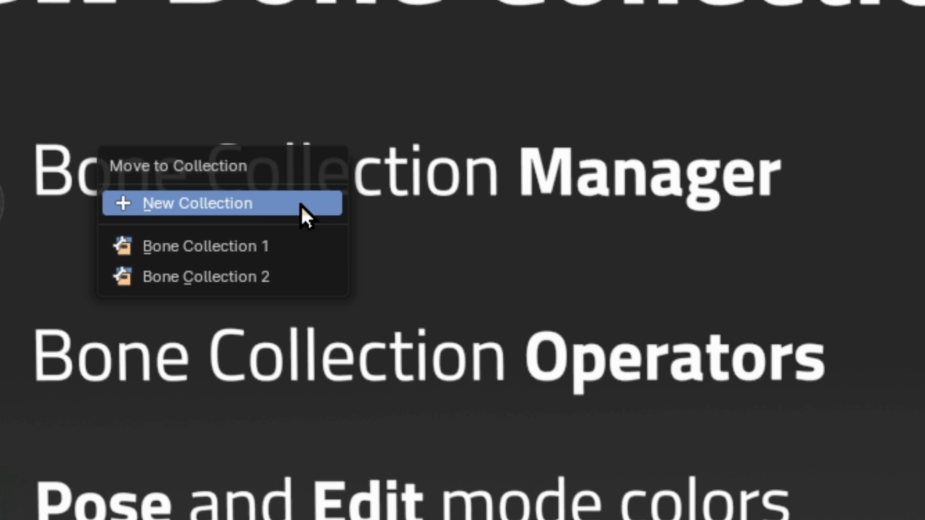
left_click(245, 238)
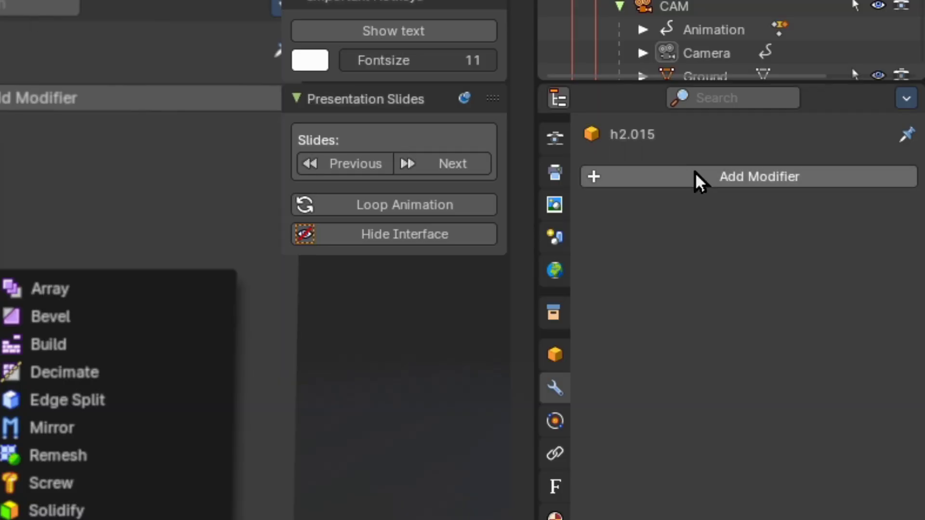
- Open the searchable Add Modifier list and dismiss it without adding a modifier
left_click(698, 179)
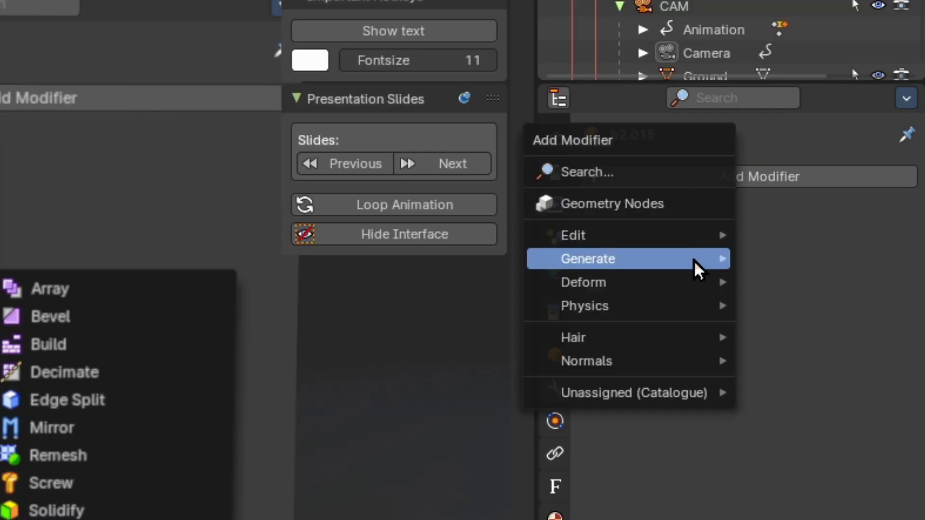
left_click(614, 173)
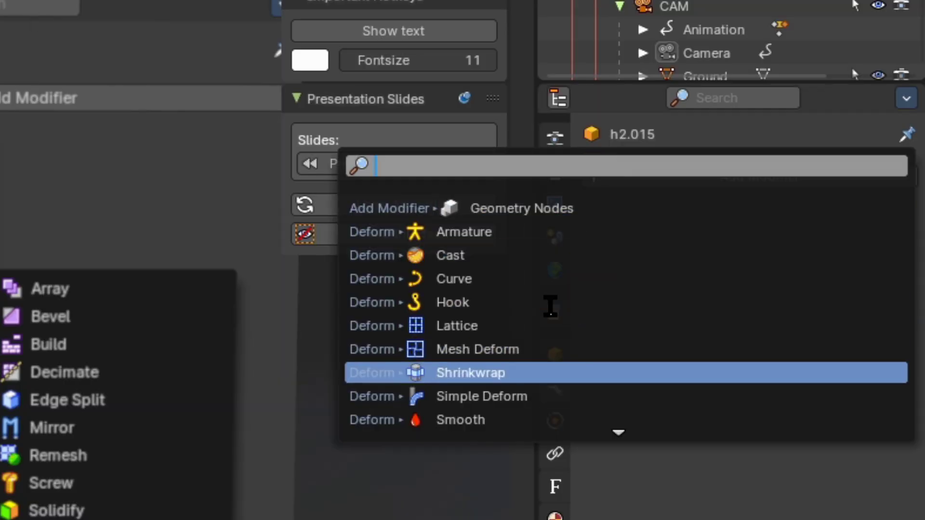
scroll(589, 348, "down", 3)
key("Escape")
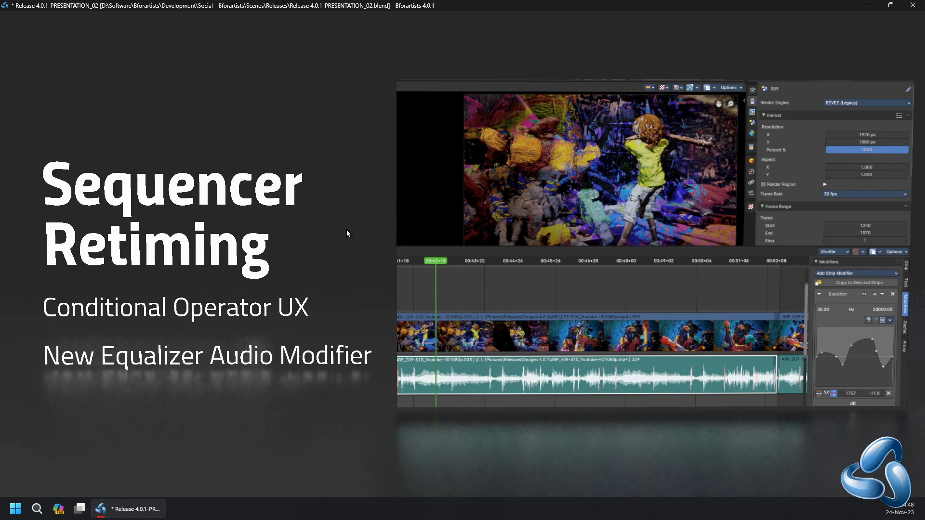
- Open the Video Editing workspace and set the current frame to 00:45+23
key("ctrl+alt+space")
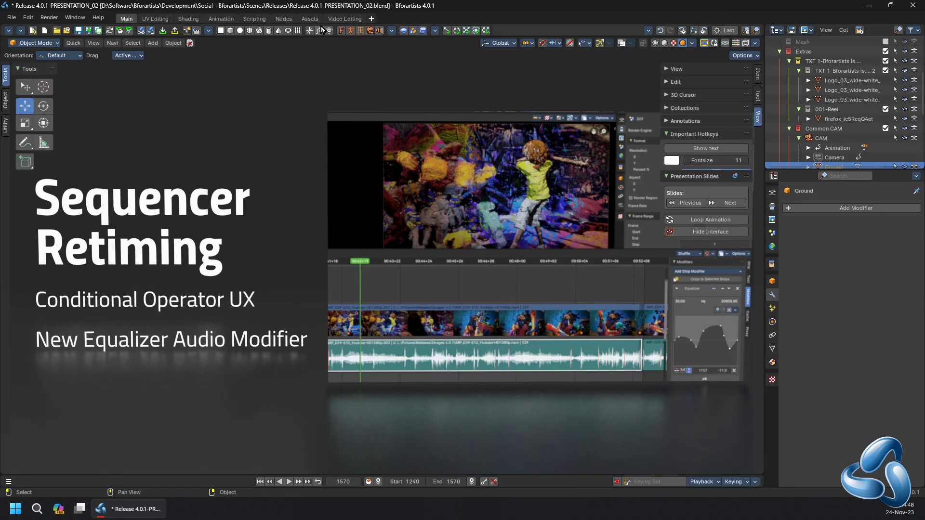
left_click(339, 18)
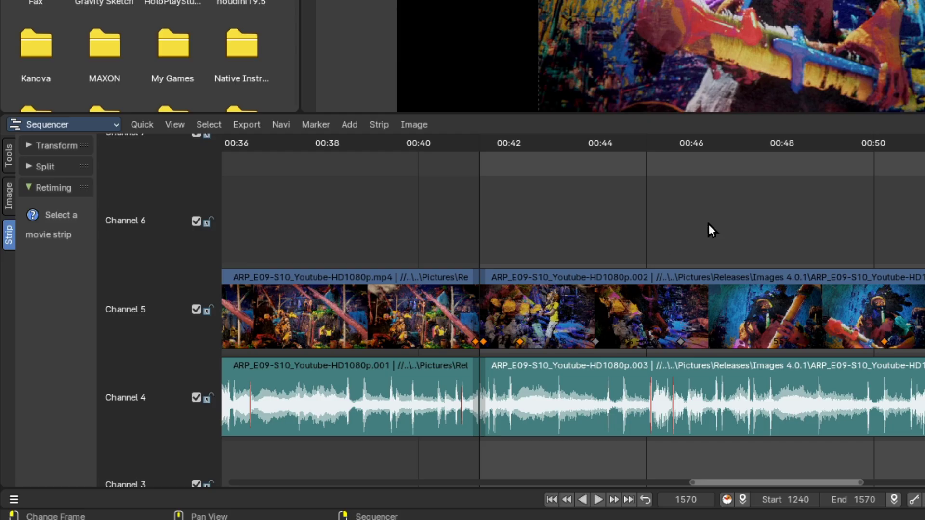
left_click(423, 311)
- Toggle retiming keys on the video strip, then select the audio strip and open the Strip menu
left_click(384, 371)
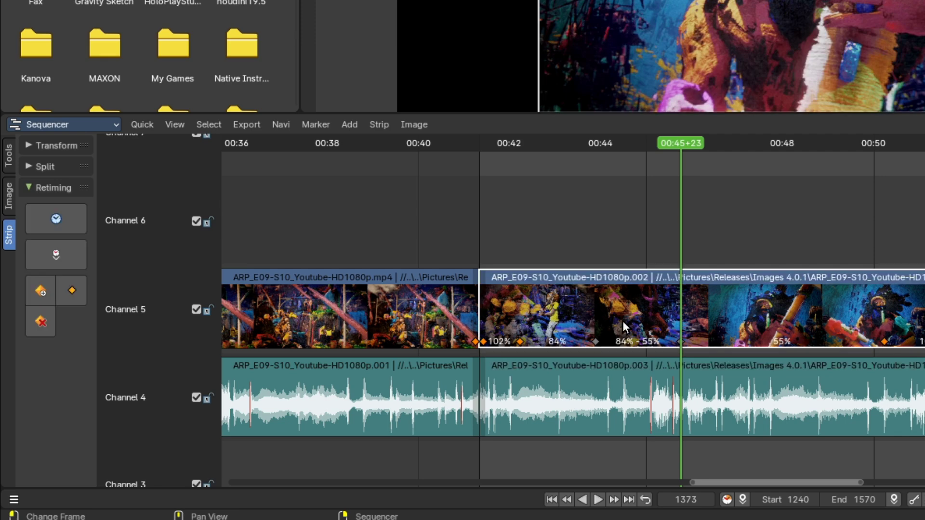
left_click(628, 351)
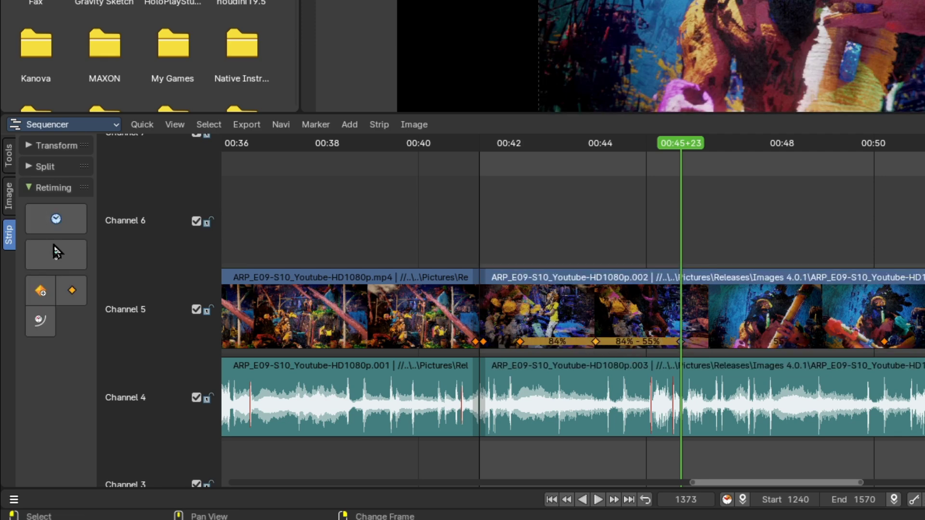
left_click(54, 220)
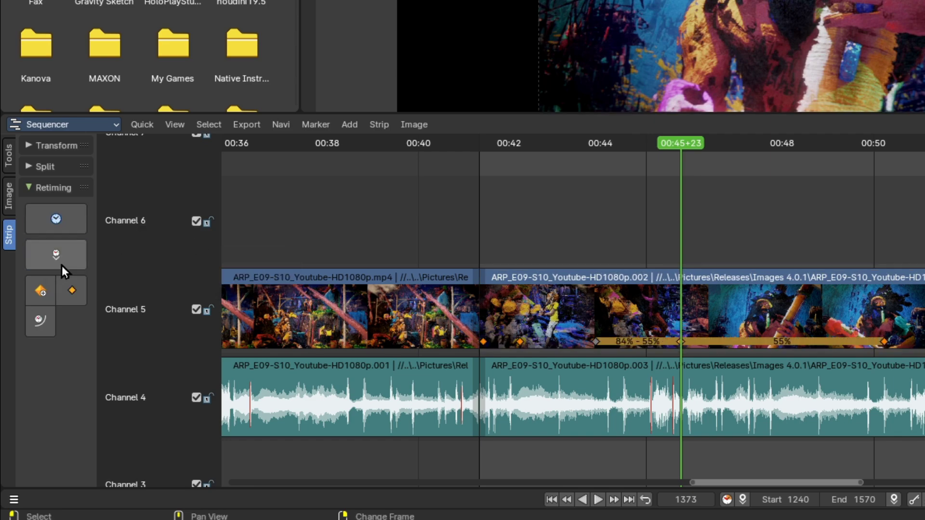
left_click(644, 412)
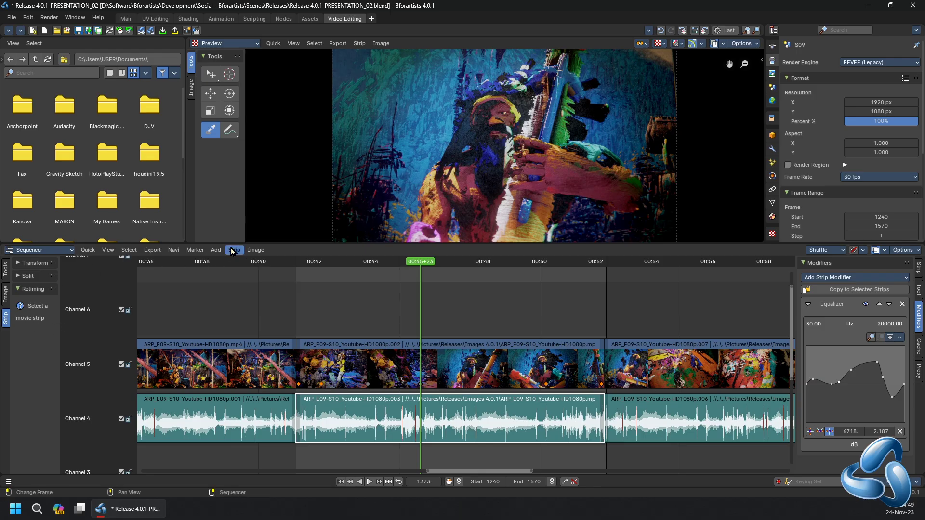
left_click(235, 250)
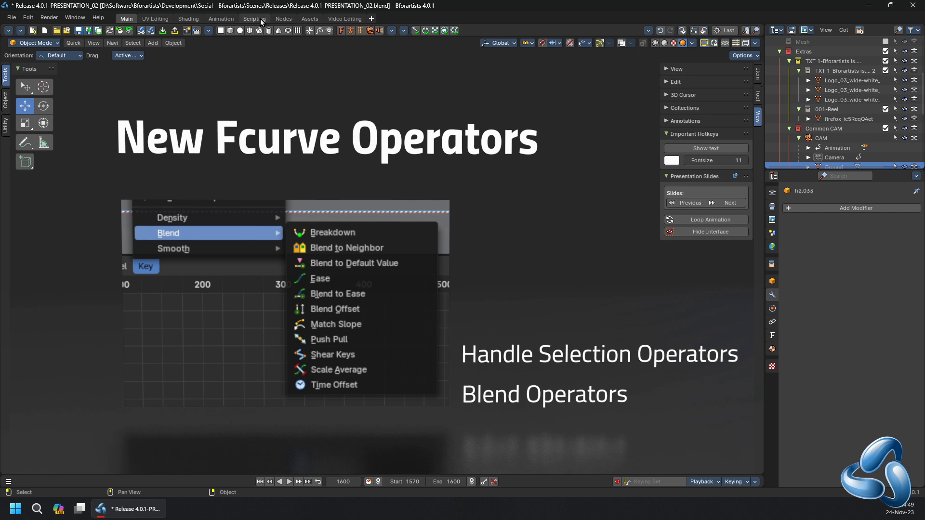
- Show CAM.001's curves in the Animation workspace's Graph Editor and open the Key > Blend list
left_click(220, 18)
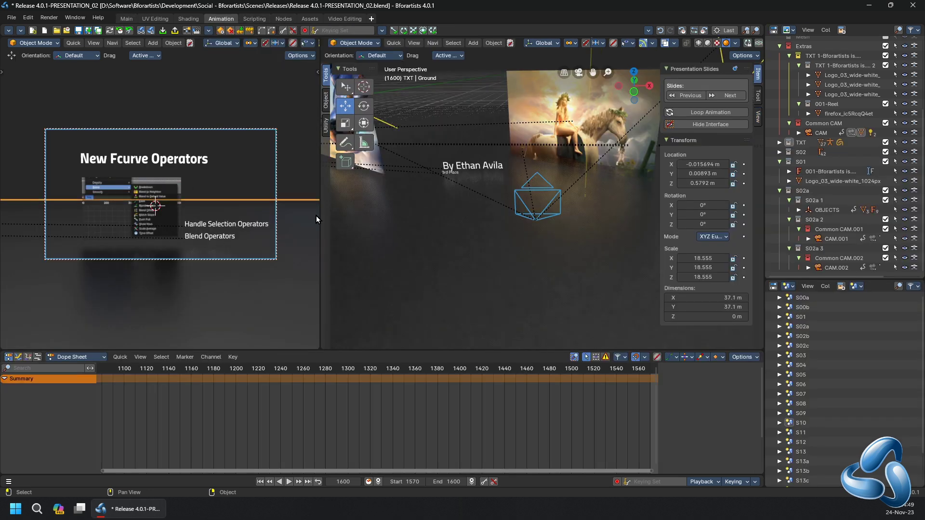
left_click(540, 220)
scroll(361, 381, "down", 3)
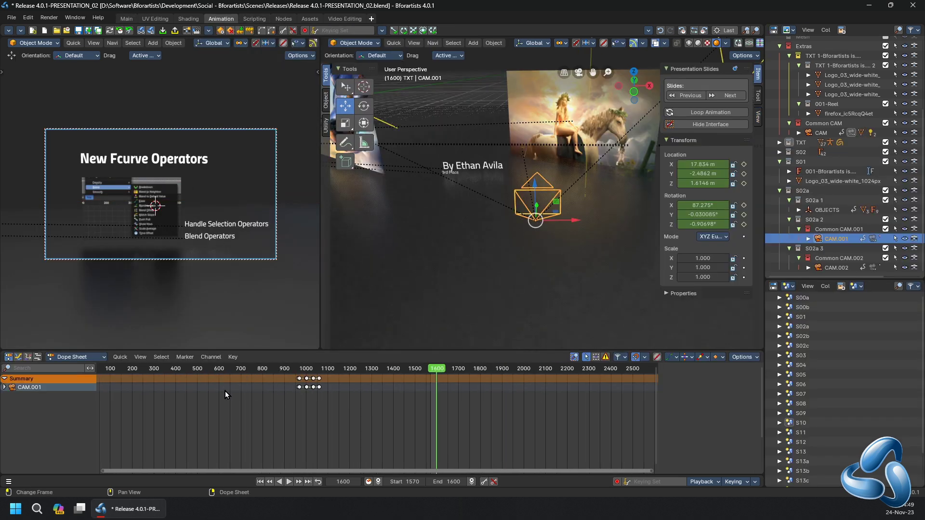
left_click(32, 359)
left_click(82, 355)
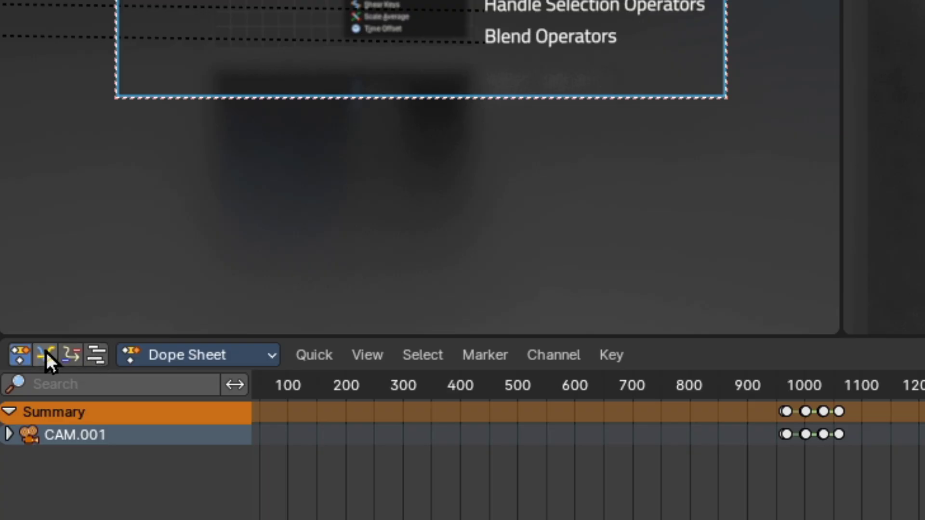
key("ctrl+Tab")
left_click(217, 355)
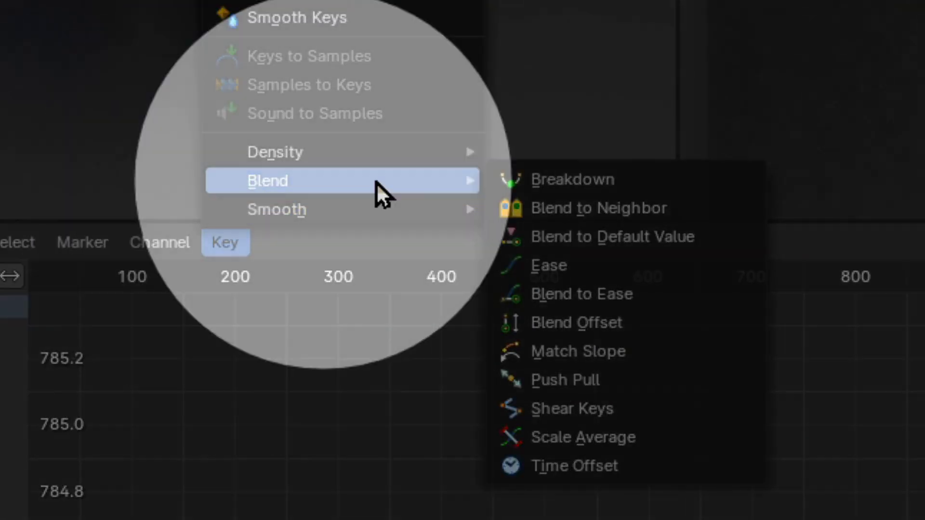
mouse_move(342, 181)
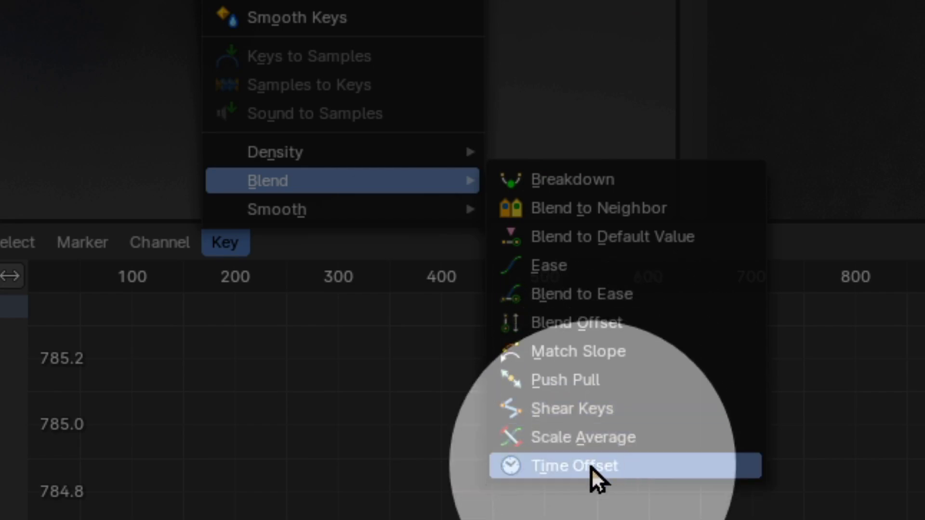
- Exit the fullscreen presentation, enable overlays and show the Mesh Edit Mode Overlays options
left_click(591, 468)
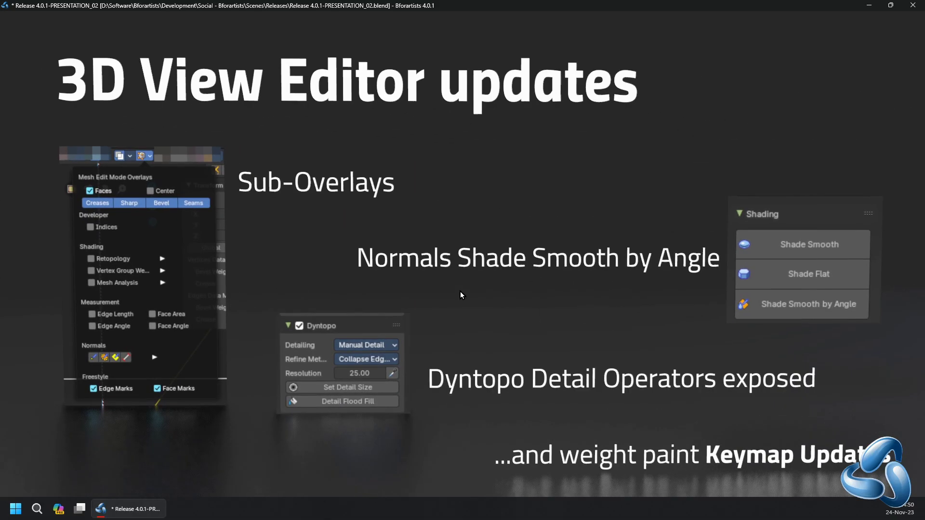
key("ctrl+alt+space")
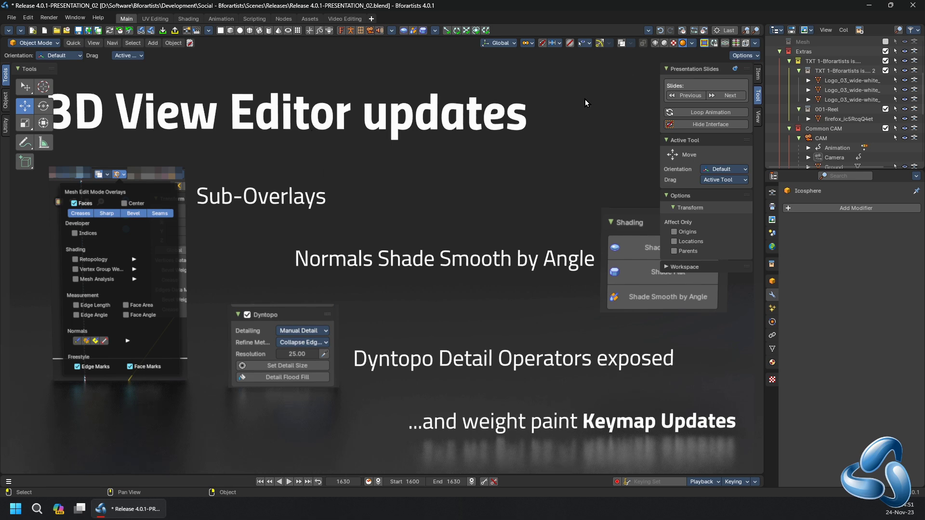
left_click(623, 43)
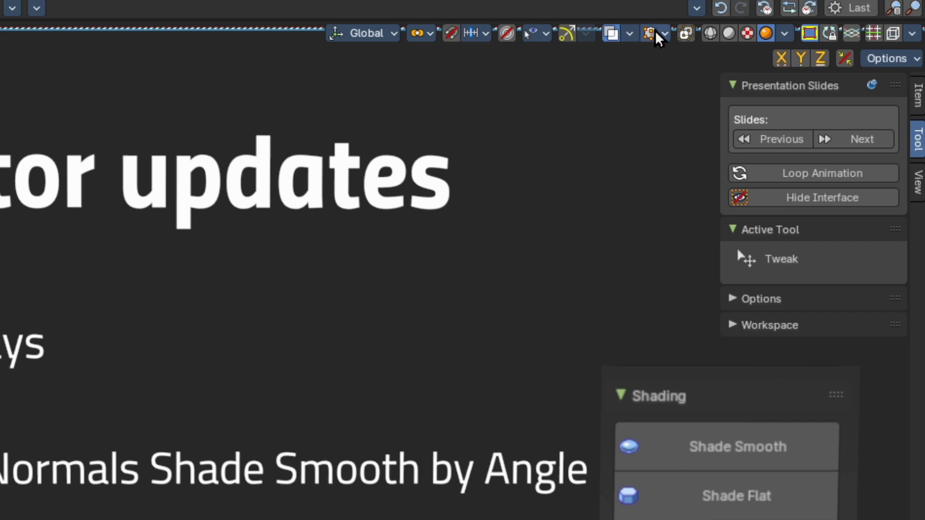
left_click(632, 43)
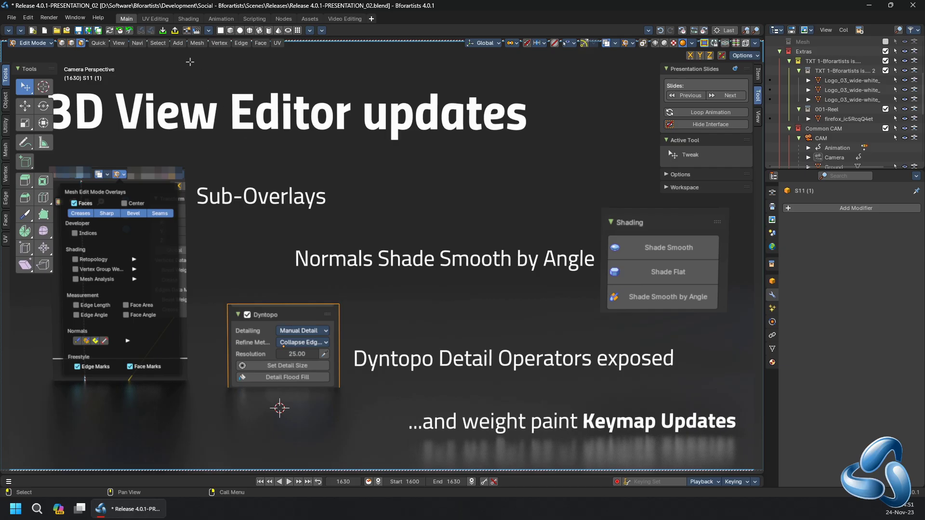
- Browse the Vertex menu, then show the Object sidebar tools in Object Mode
left_click(238, 43)
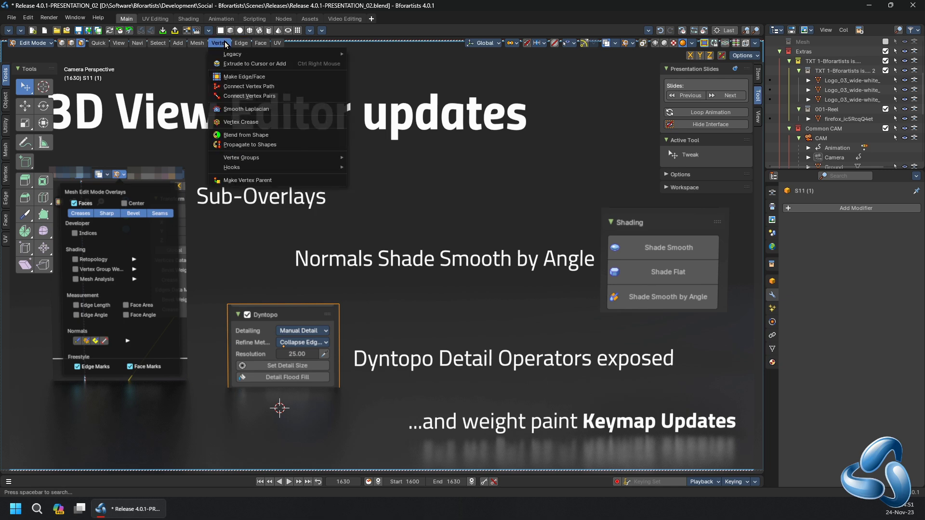
key("Tab")
left_click(4, 101)
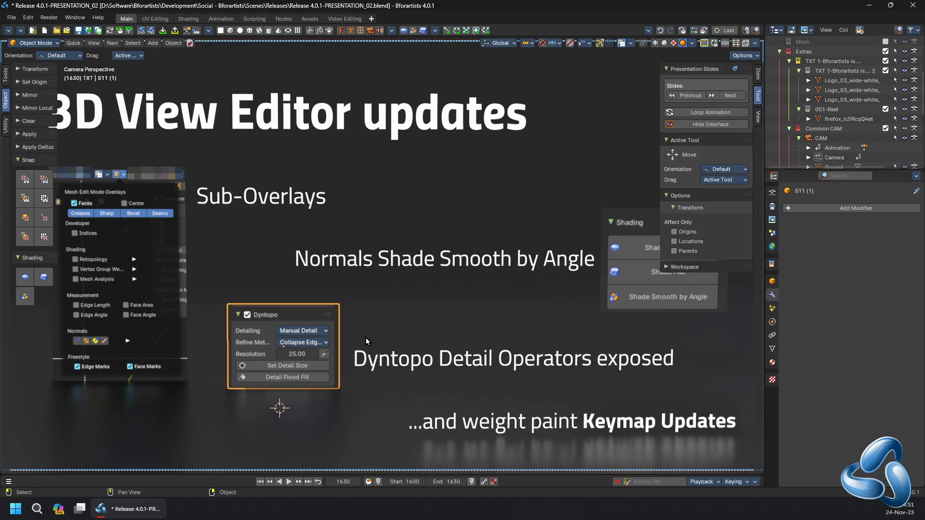
scroll(718, 434, "down", 3)
- Enter Sculpt Mode and enable Dyntopo, accepting the attribute data warning
left_click(675, 359)
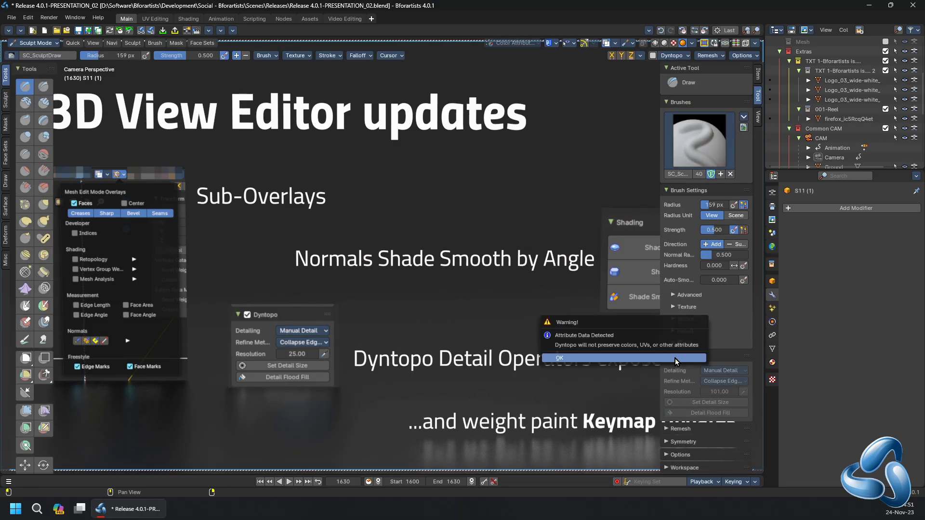
left_click(675, 359)
left_click(672, 356)
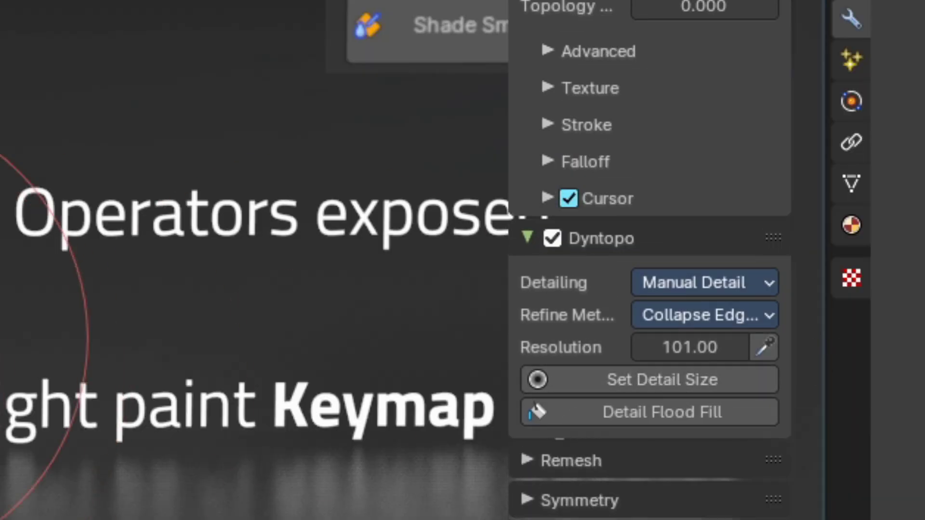
- Hide the sidebar and paint a weight gradient onto the plane in Weight Paint
key("n")
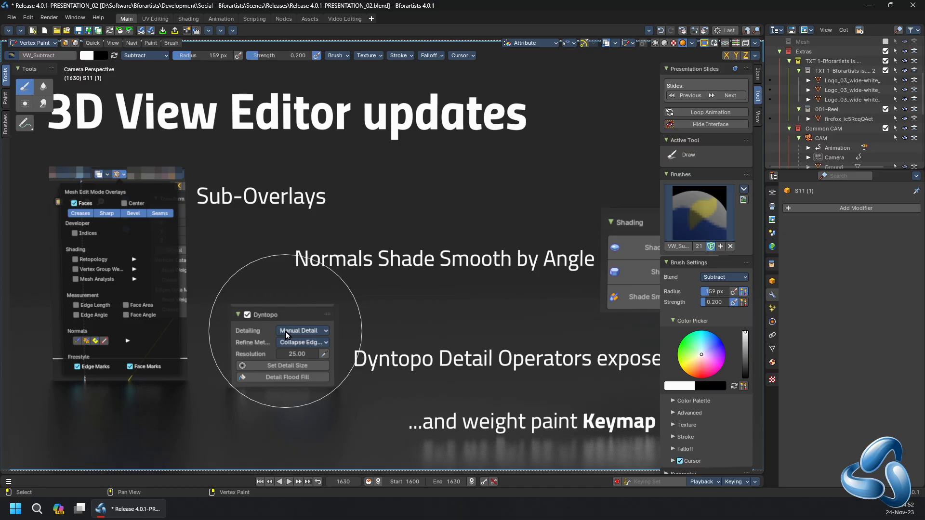
left_click(277, 309)
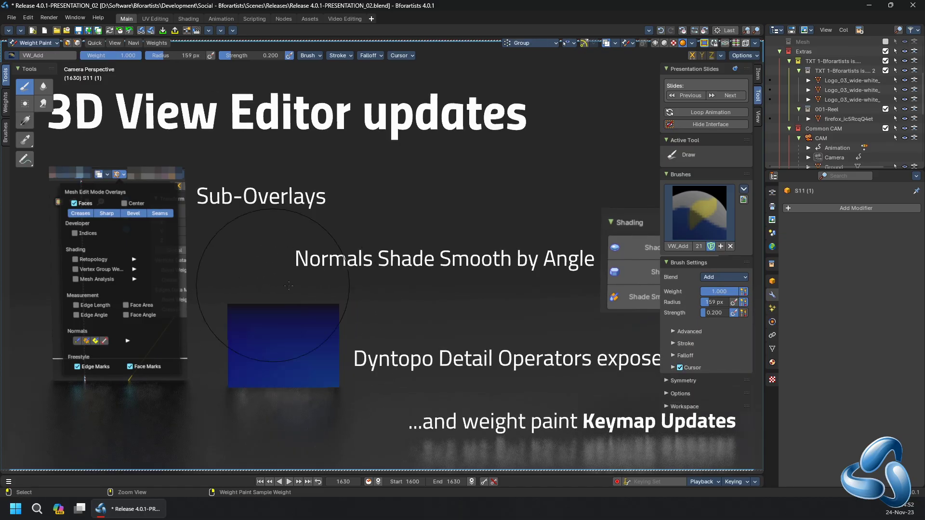
left_click_drag(332, 328, 332, 328)
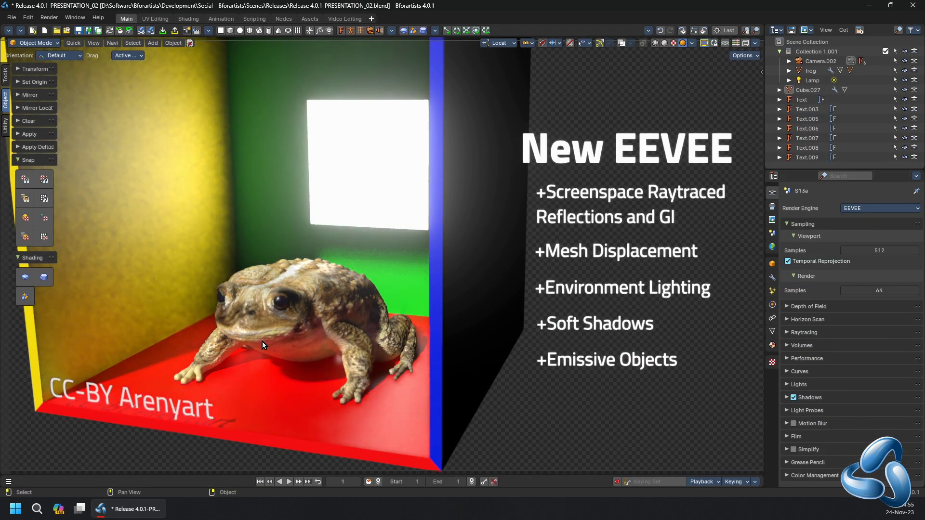
- Orbit around the frog, then rotate the Lamp to relight the room walls and frog
left_click(262, 342)
middle_click_drag(263, 341, 325, 277)
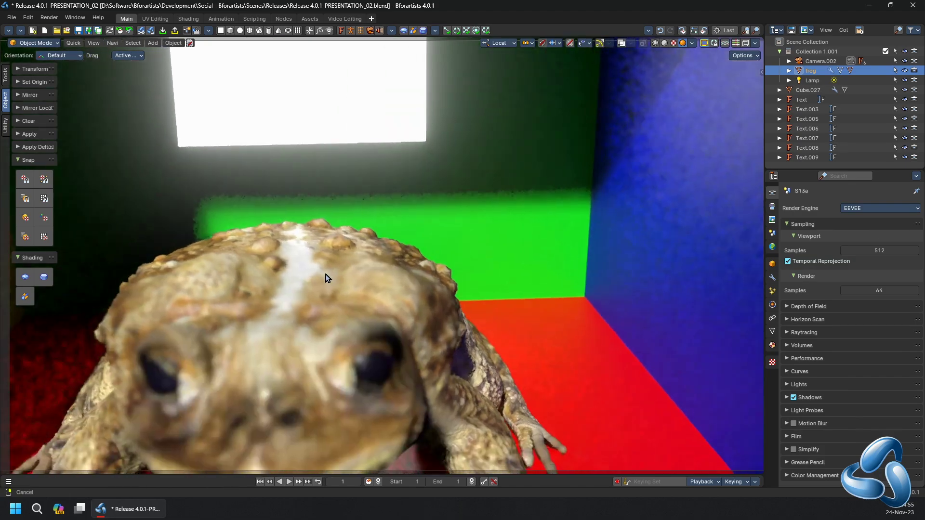
scroll(325, 277, "down", 5)
mouse_move(373, 251)
middle_mouse_down()
mouse_move(406, 167)
mouse_move(397, 261)
middle_mouse_up()
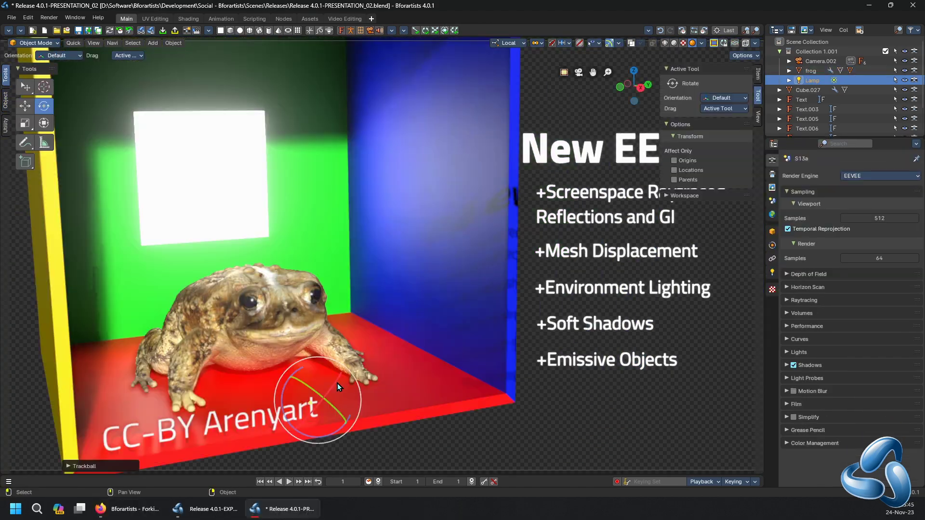
mouse_move(338, 384)
left_mouse_down()
mouse_move(367, 370)
mouse_move(354, 391)
mouse_move(408, 330)
mouse_move(358, 366)
mouse_move(343, 403)
mouse_move(344, 390)
mouse_move(396, 370)
mouse_move(328, 387)
mouse_move(355, 443)
left_mouse_up()
scroll(344, 391, "up", 5)
scroll(362, 384, "down", 2)
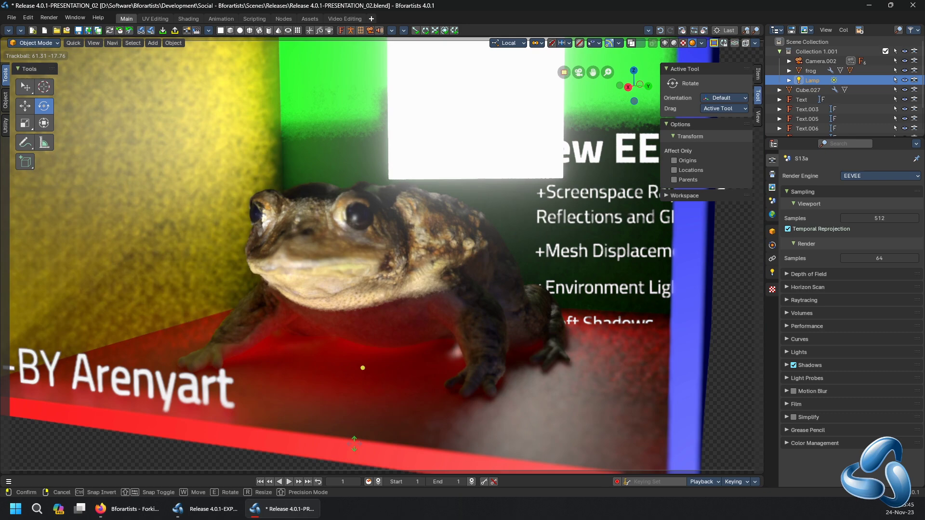
mouse_move(354, 442)
left_mouse_down()
mouse_move(384, 393)
mouse_move(363, 304)
left_mouse_up()
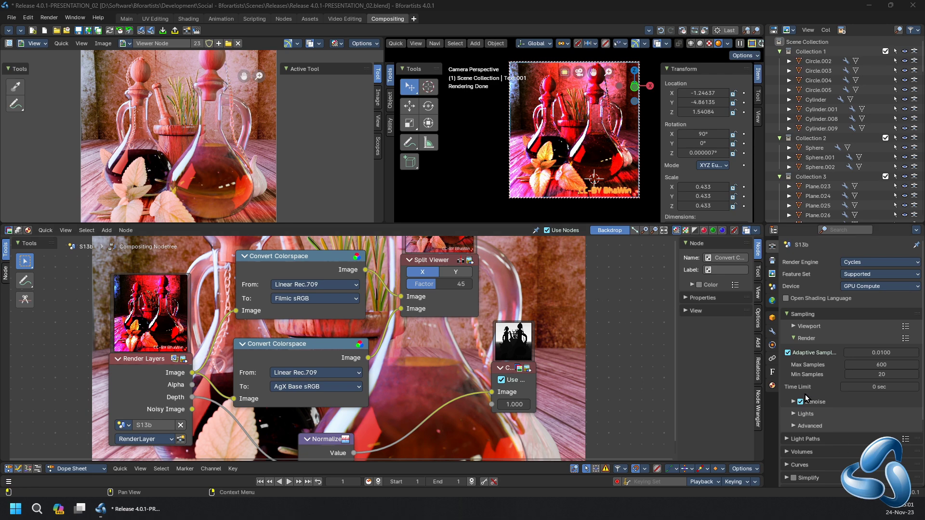
scroll(822, 402, "down", 4)
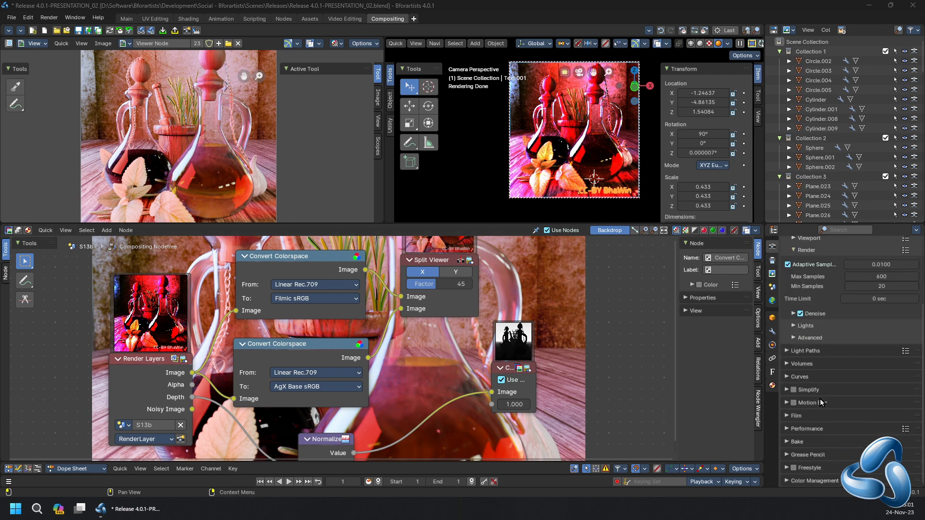
- Review the View Transform list unchanged and set the Split Viewer factor to 0
left_click(820, 484)
left_click(853, 426)
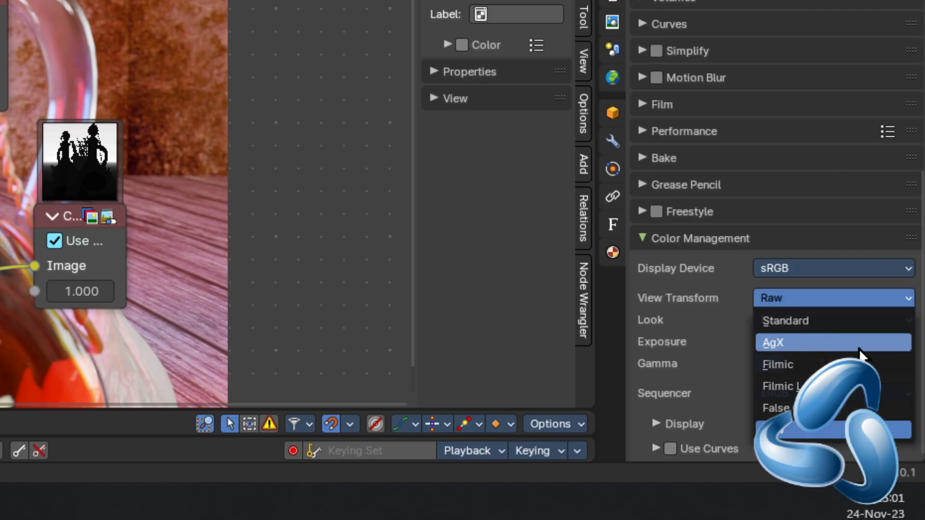
left_click(860, 344)
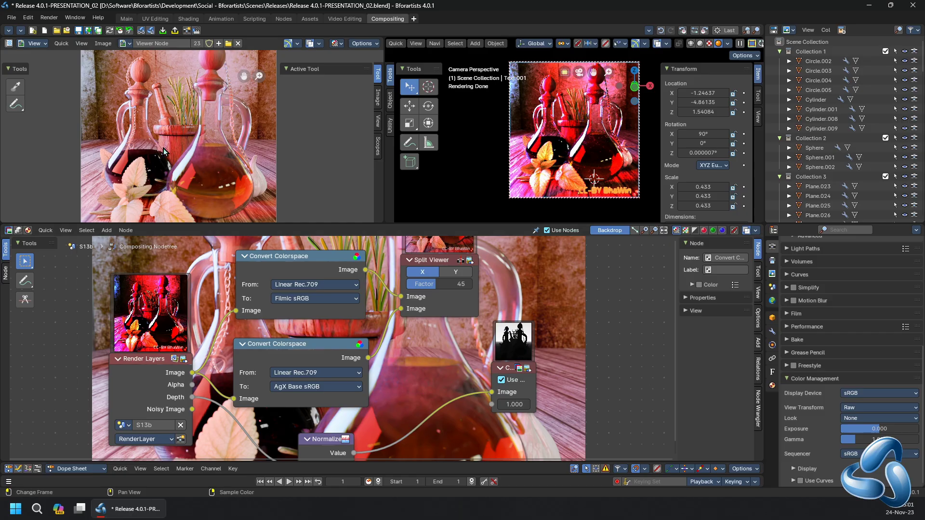
left_click_drag(438, 284, 405, 284)
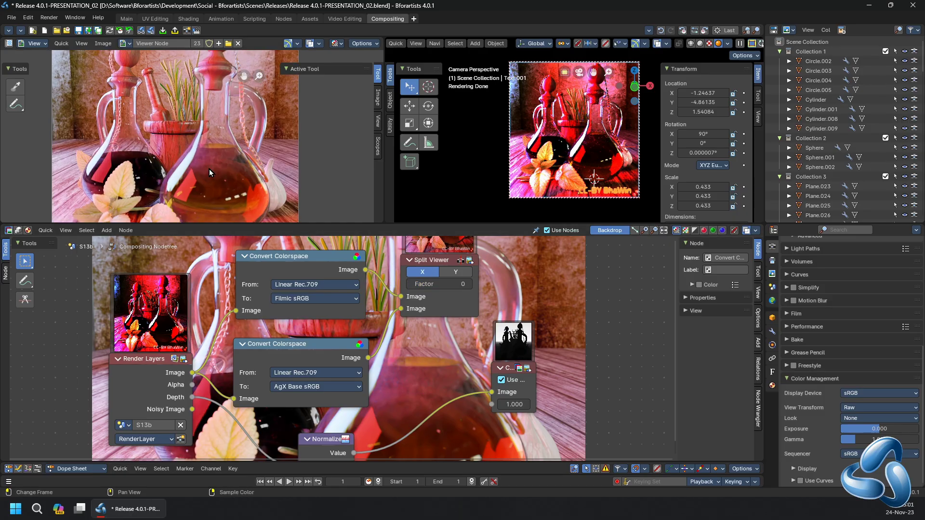
scroll(209, 168, "up", 2)
- Enlarge the image viewer, pan to the vase stopper, and set the split factor to 93, then about 73
left_click_drag(227, 224, 220, 303)
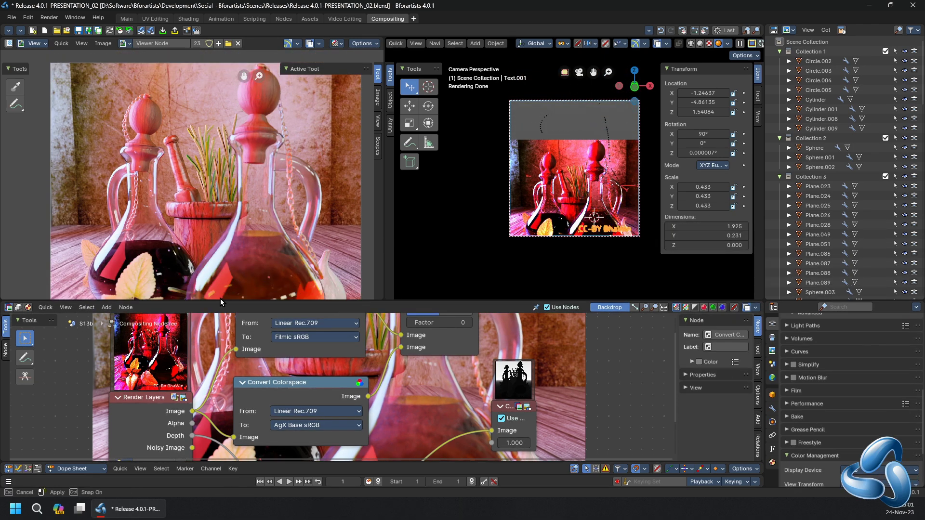
scroll(244, 152, "up", 3)
scroll(217, 181, "down", 2)
scroll(217, 181, "up", 4)
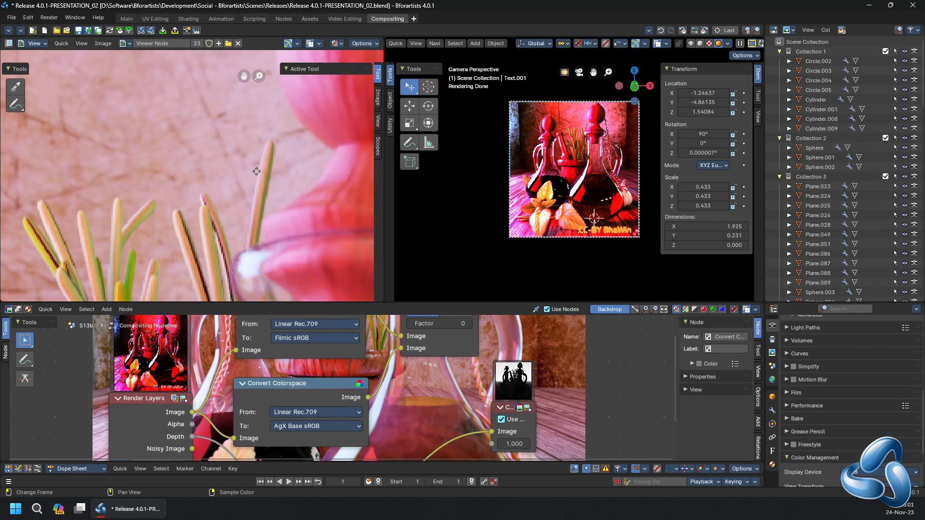
key("ctrl+space")
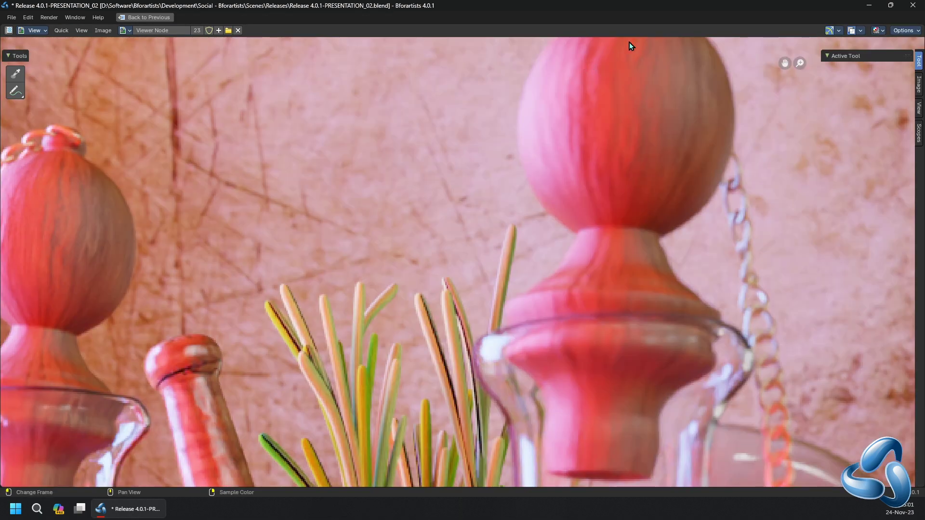
key("ctrl+space")
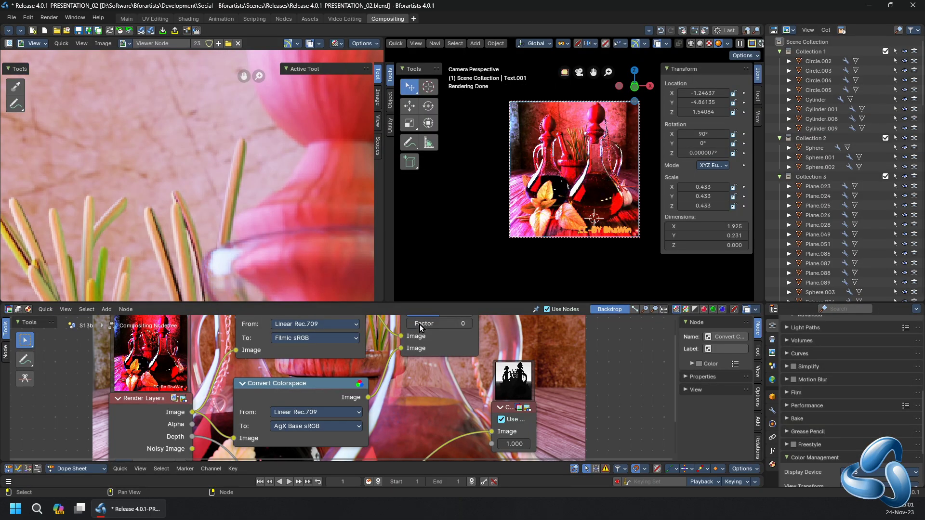
left_click_drag(420, 324, 468, 327)
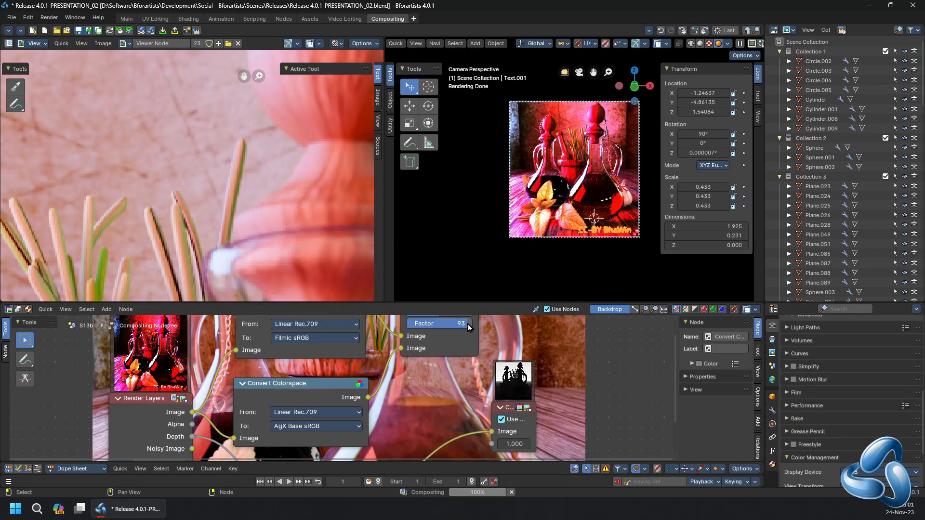
middle_click_drag(348, 94, 336, 145)
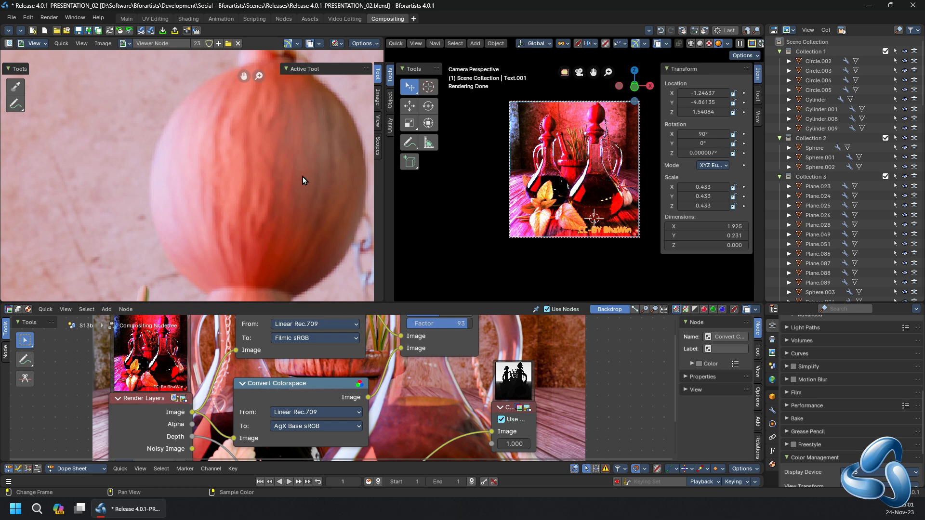
mouse_move(468, 323)
left_mouse_down()
mouse_move(453, 323)
mouse_move(442, 342)
left_mouse_up()
scroll(233, 248, "down", 5)
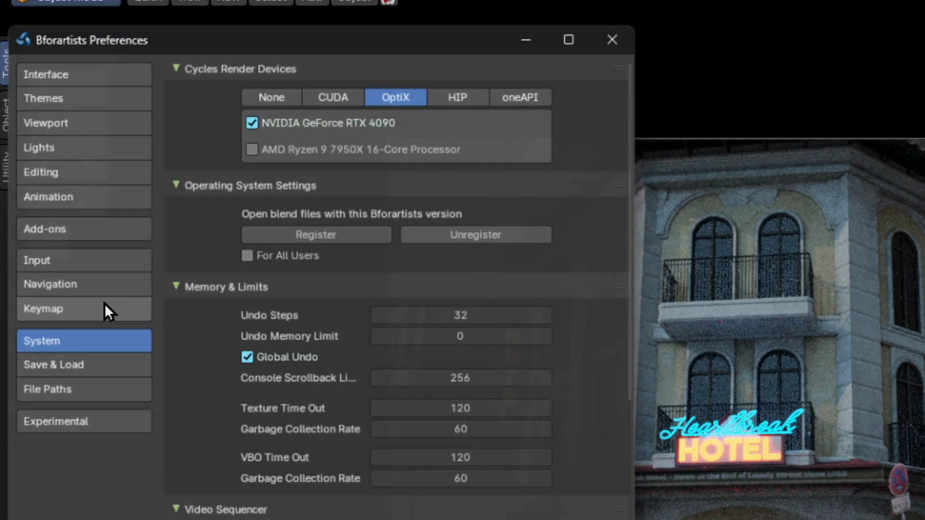
- Enable Experimental Compositors, turn on camera compositing in the viewport, and set Value to -1.790
left_click(82, 428)
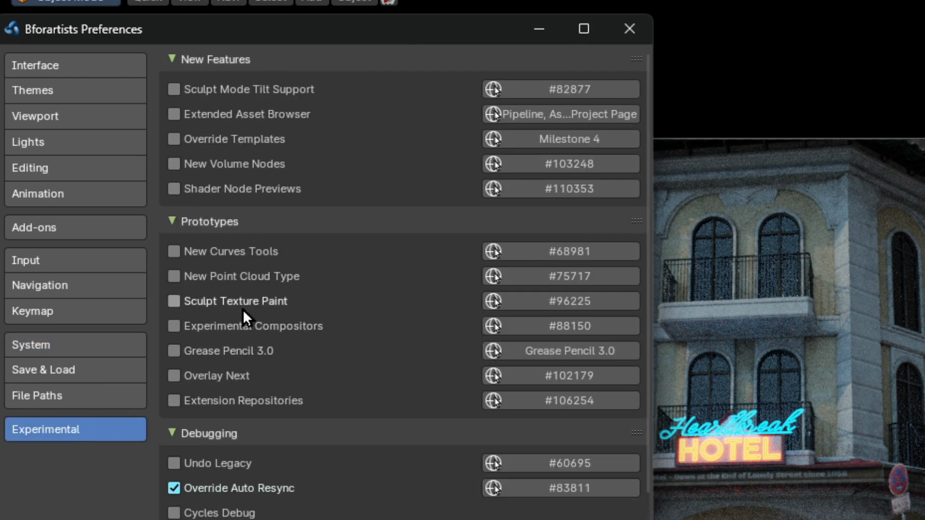
left_click(291, 325)
left_click(634, 32)
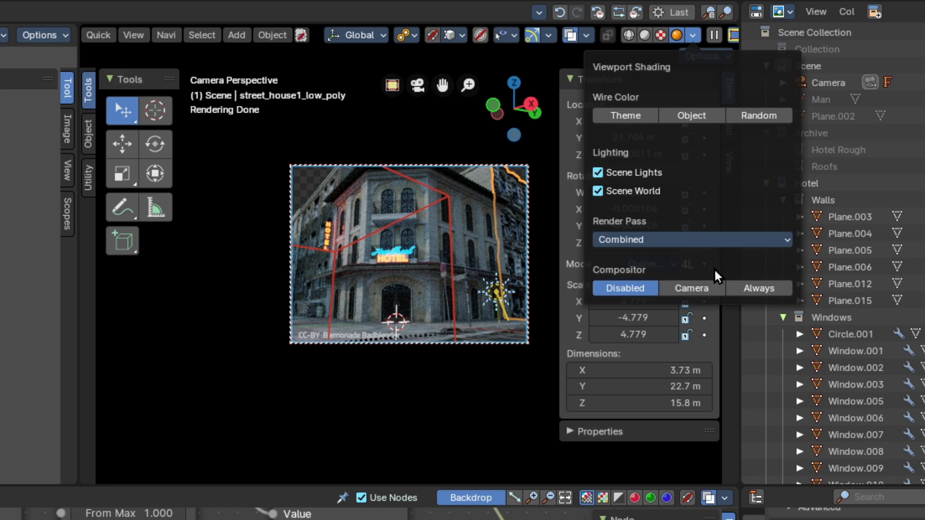
left_click(692, 288)
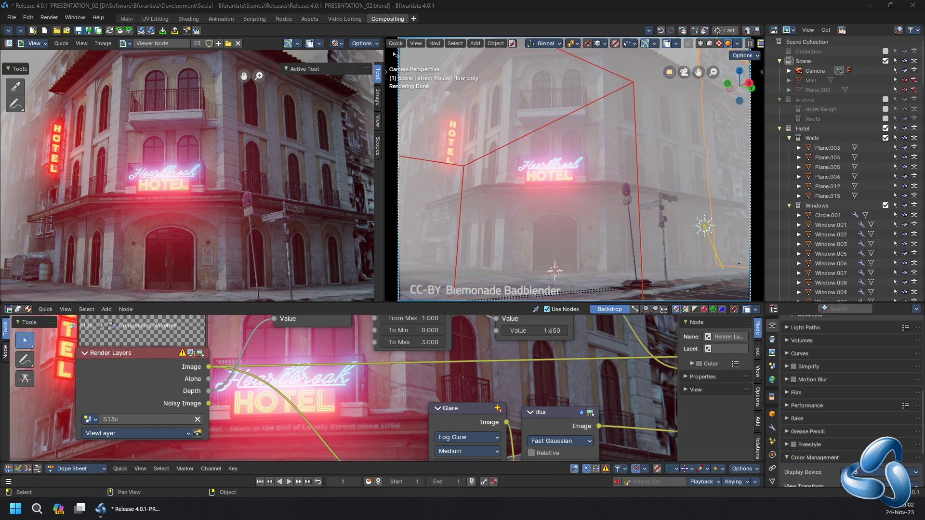
left_click_drag(547, 331, 542, 331)
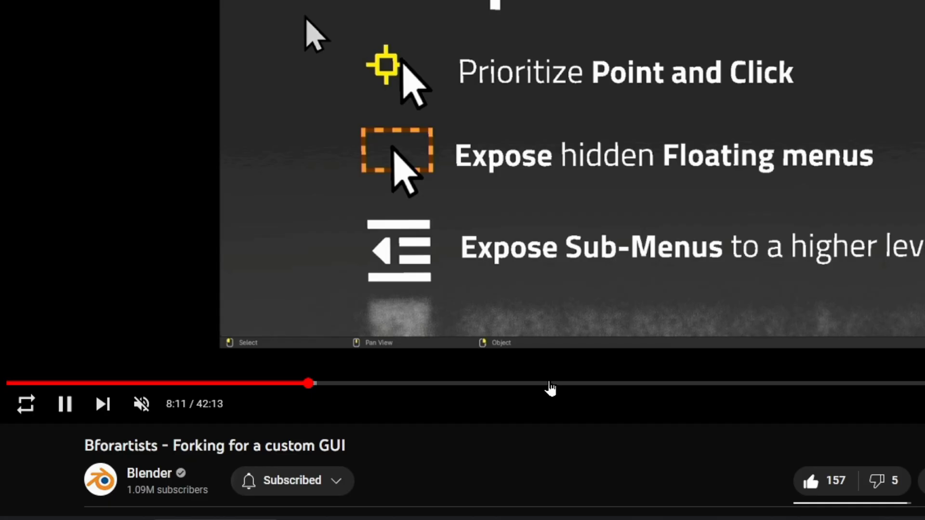
- Jump along the YouTube progress bar four times to reach the Weekly Maintenance slide
left_click(525, 384)
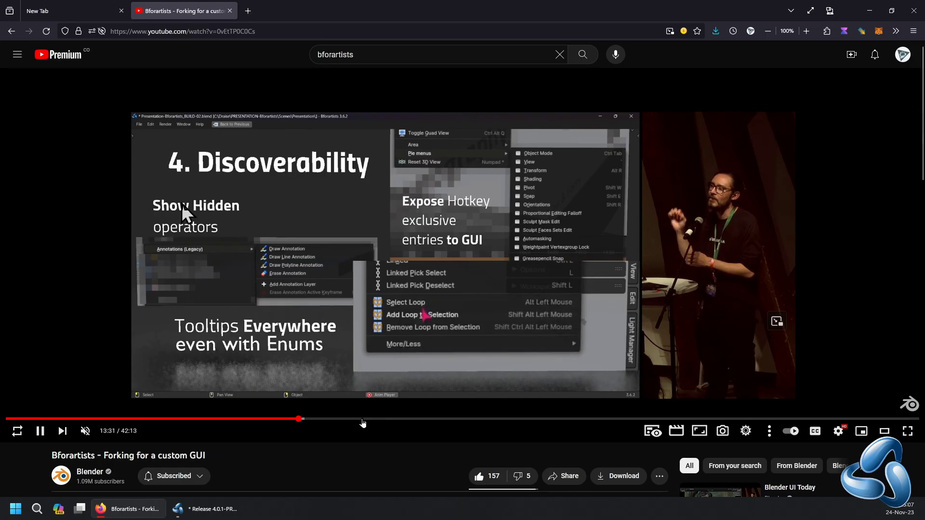
left_click(485, 419)
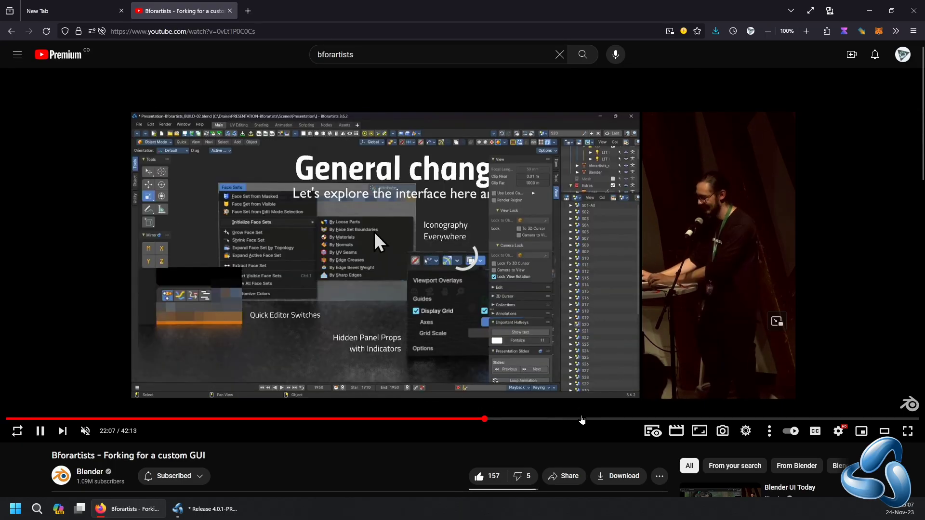
left_click(582, 420)
left_click(673, 419)
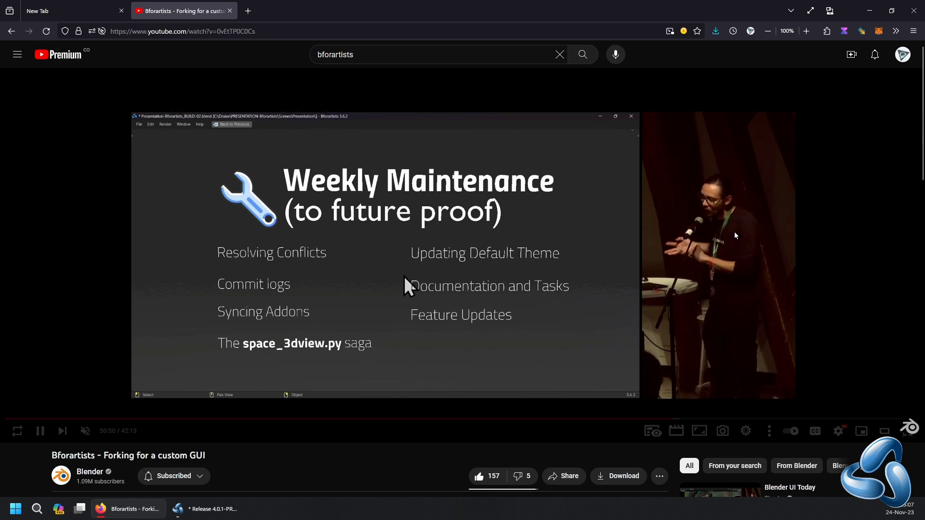
- Return from YouTube to the Bforartists window with Alt+Tab
key("alt+Tab")
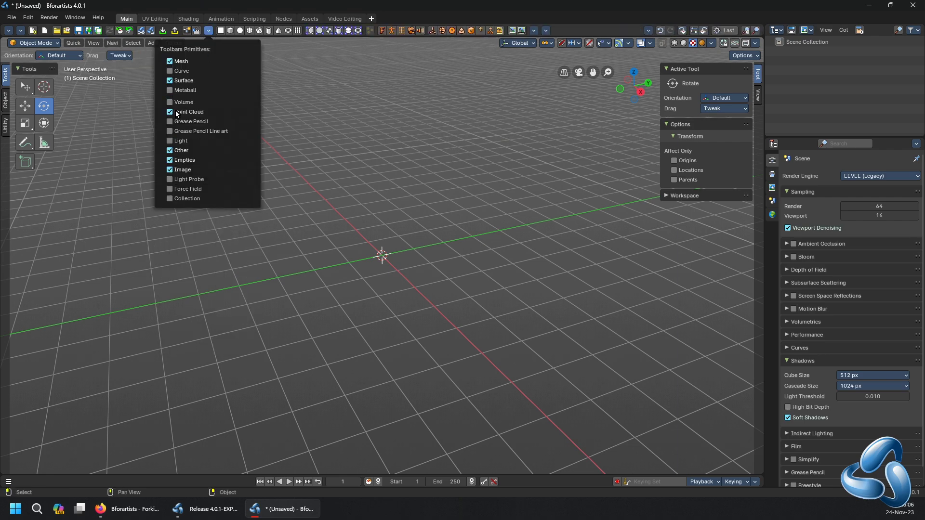